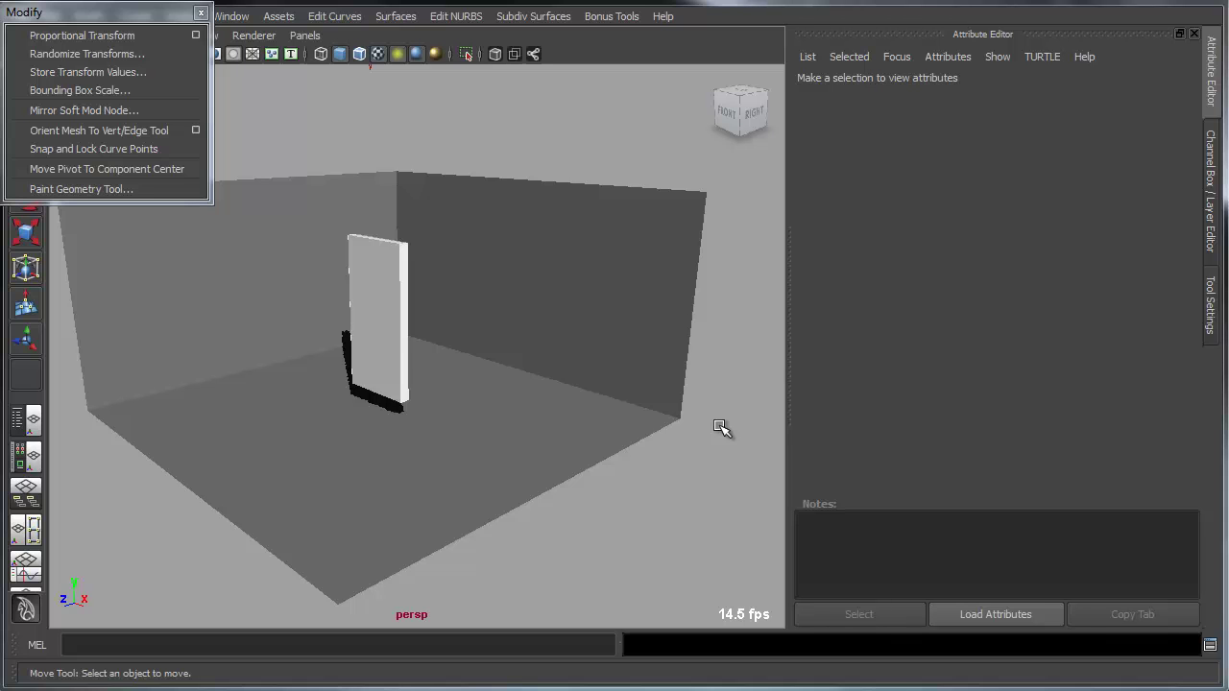
Step: Test-rotate the standing slab by about 8.3 degrees about X around its central pivot and undo the rotation
{"action": "left_click", "coordinate": [381, 327]}
{"action": "key", "text": "f"}
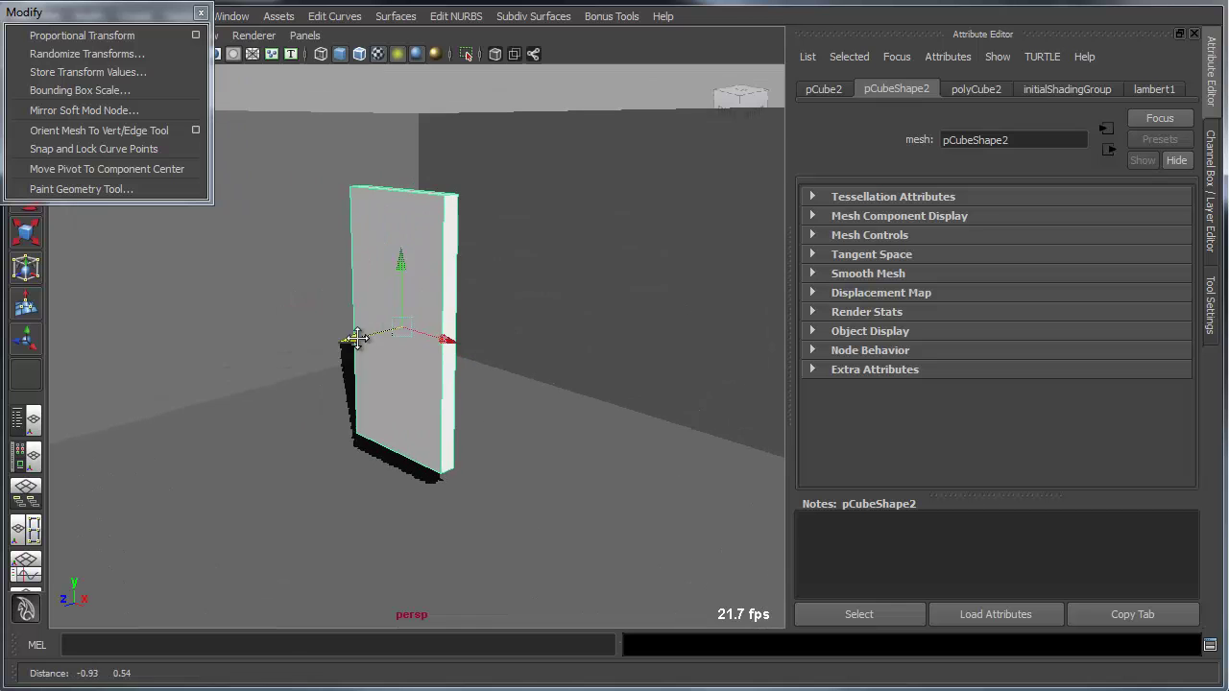
{"action": "key", "text": "e"}
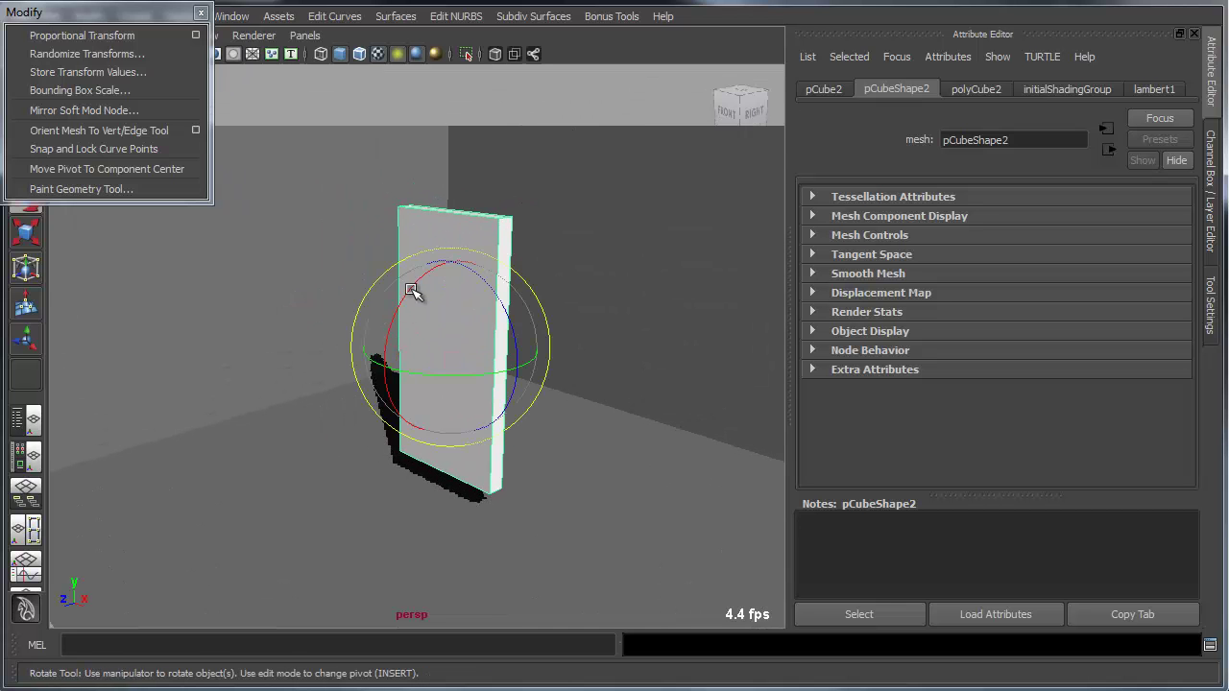
{"action": "mouse_move", "coordinate": [411, 297]}
{"action": "left_mouse_down"}
{"action": "mouse_move", "coordinate": [446, 241]}
{"action": "mouse_move", "coordinate": [404, 336]}
{"action": "mouse_move", "coordinate": [414, 316]}
{"action": "left_mouse_up"}
{"action": "key", "text": "ctrl+z"}
Step: Move the slab's pivot to the centre of its bottom front edge with Move Pivot To Component Center
{"action": "key", "text": "F10"}
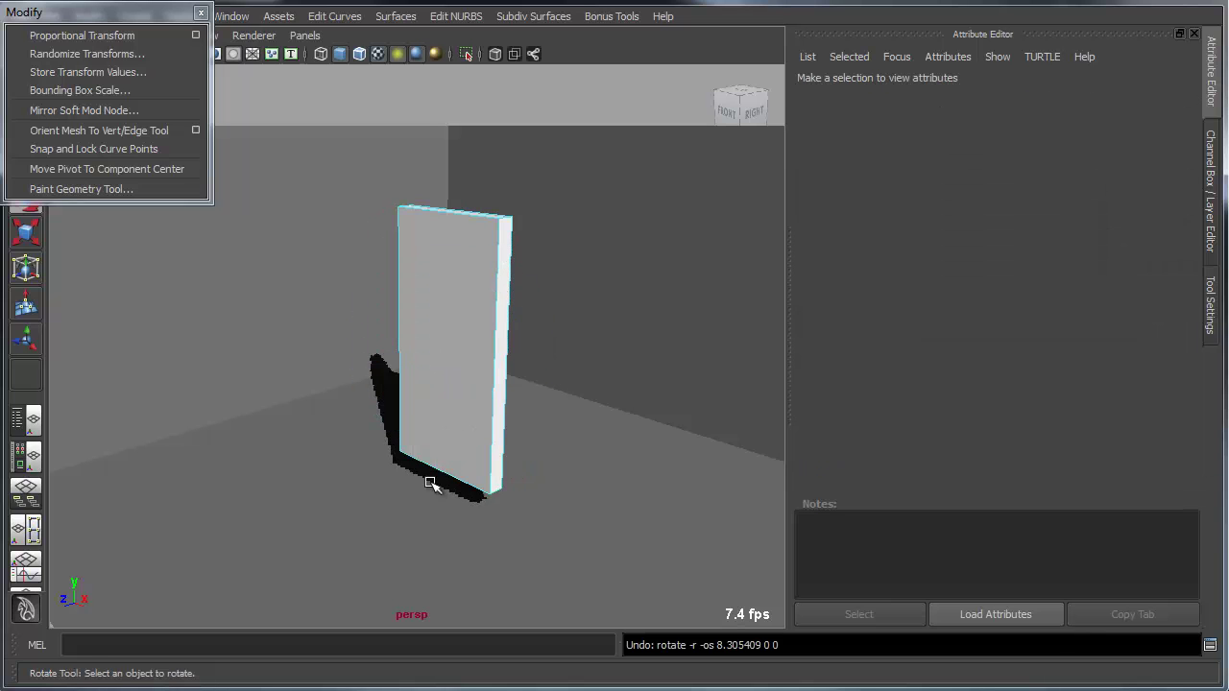
{"action": "left_click", "coordinate": [447, 473]}
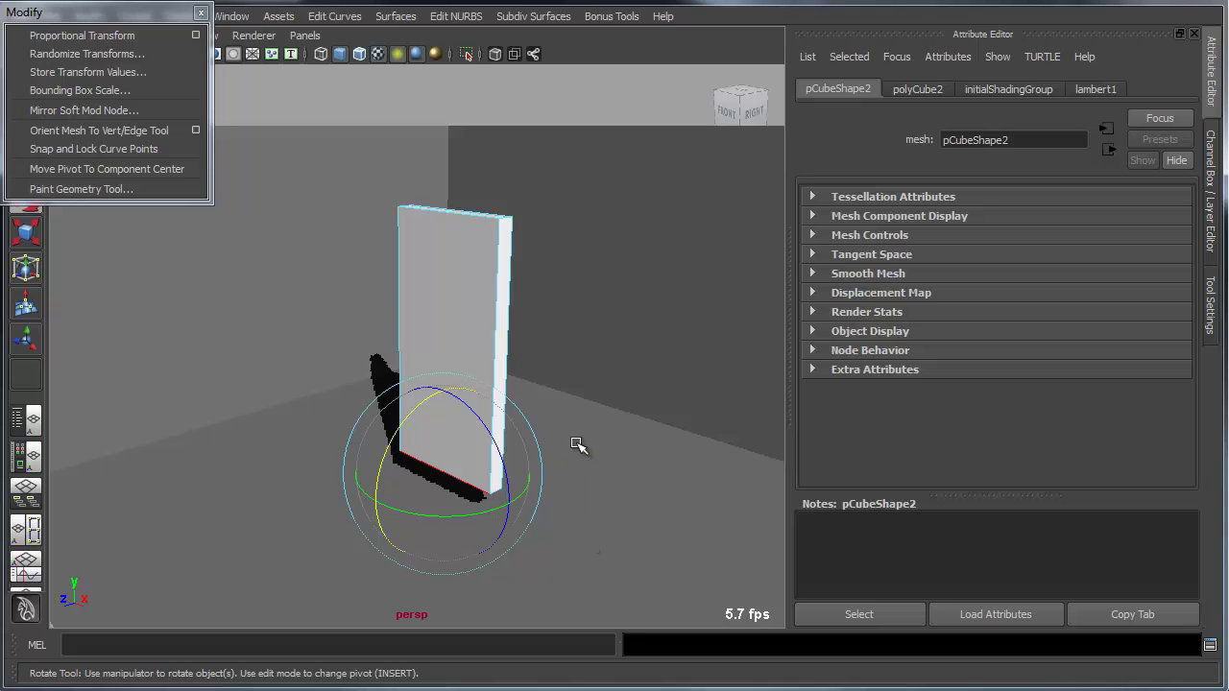
{"action": "mouse_move", "coordinate": [576, 444]}
{"action": "left_mouse_down", "text": "alt"}
{"action": "mouse_move", "coordinate": [582, 467]}
{"action": "mouse_move", "coordinate": [566, 443]}
{"action": "left_mouse_up", "text": "alt"}
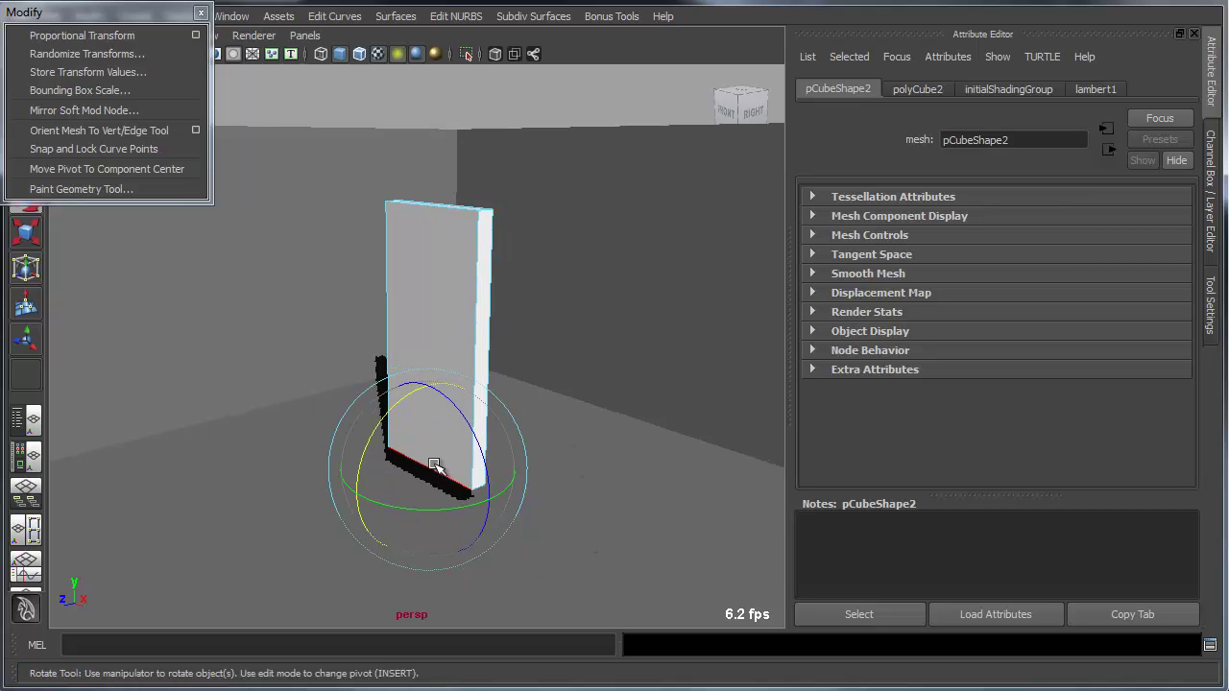
{"action": "key", "text": "q"}
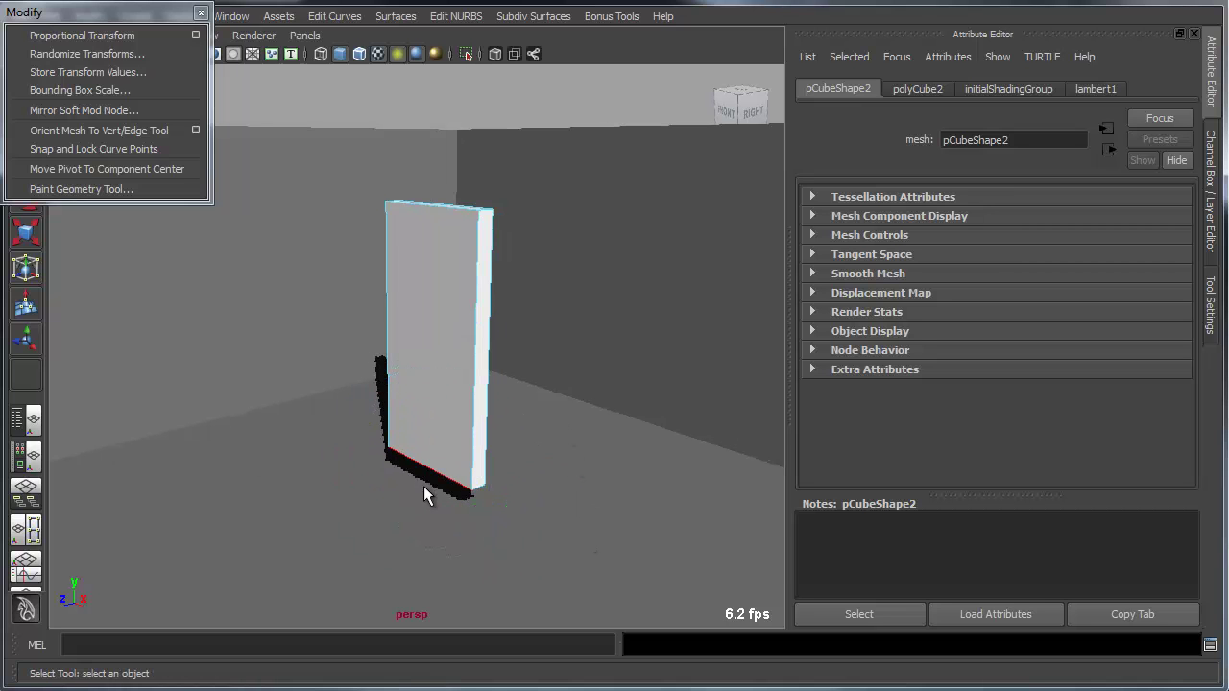
{"action": "left_click", "coordinate": [62, 168]}
Step: Test-rotate the slab by about 8.6 degrees about X around the bottom-edge pivot and undo the rotation
{"action": "key", "text": "e"}
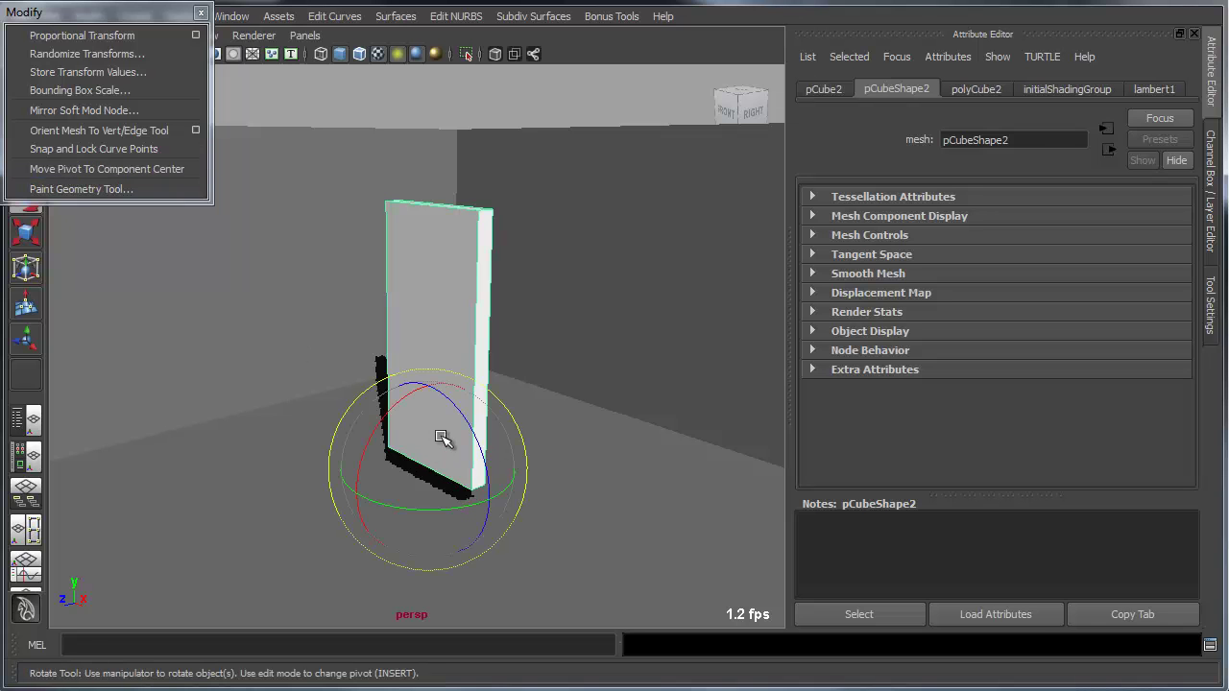
{"action": "mouse_move", "coordinate": [401, 403]}
{"action": "left_mouse_down"}
{"action": "mouse_move", "coordinate": [345, 413]}
{"action": "mouse_move", "coordinate": [389, 398]}
{"action": "mouse_move", "coordinate": [355, 422]}
{"action": "mouse_move", "coordinate": [387, 395]}
{"action": "mouse_move", "coordinate": [382, 414]}
{"action": "left_mouse_up"}
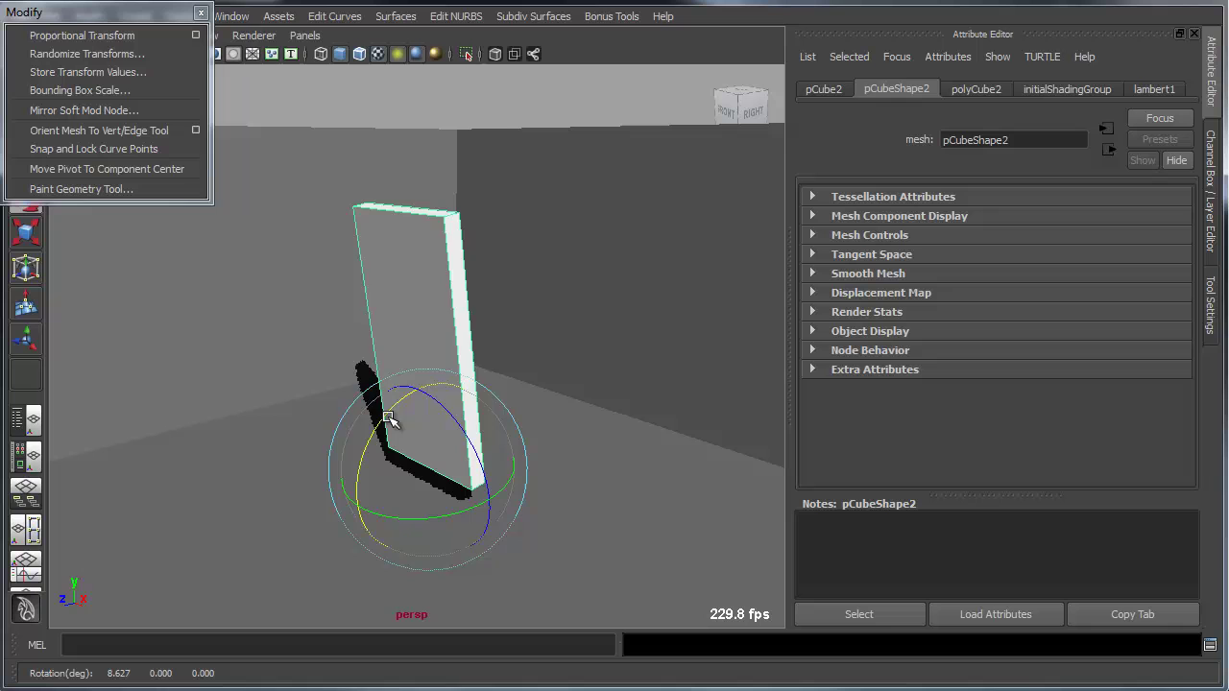
{"action": "key", "text": "ctrl+z"}
Step: Move the slab's pivot to its bottom corner vertex nearest the right-hand wall with Move Pivot To Component Center
{"action": "right_click_drag", "start_coordinate": [439, 441], "coordinate": [376, 439]}
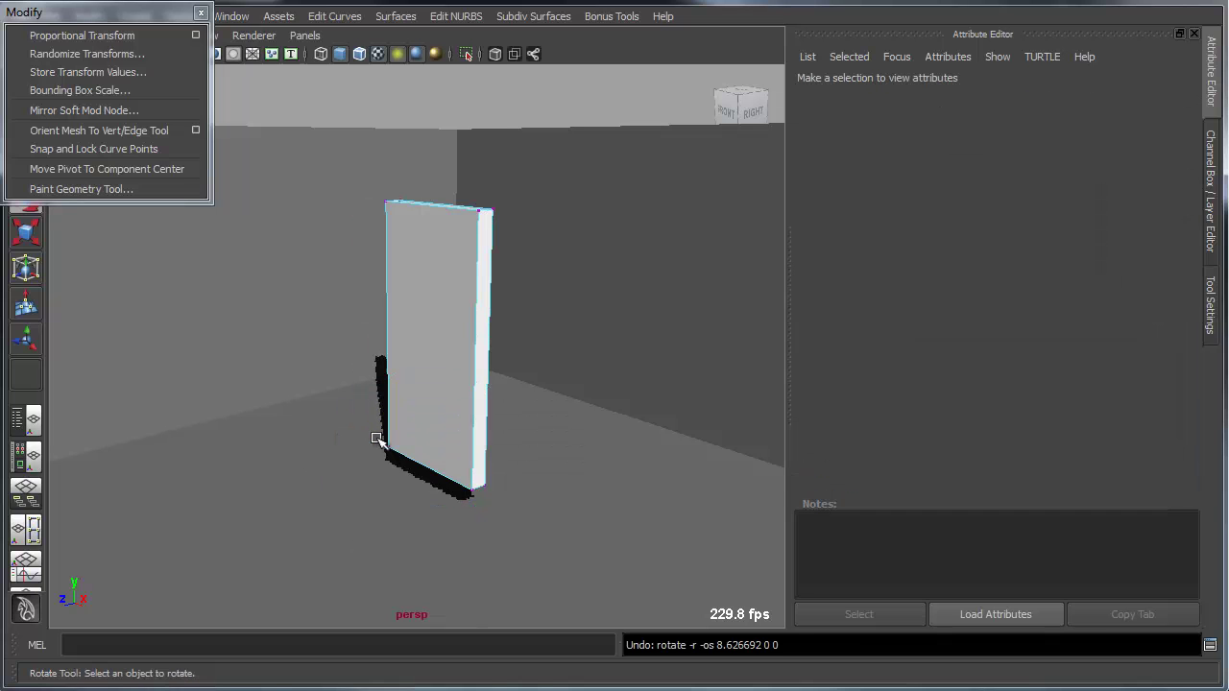
{"action": "left_click", "coordinate": [484, 486]}
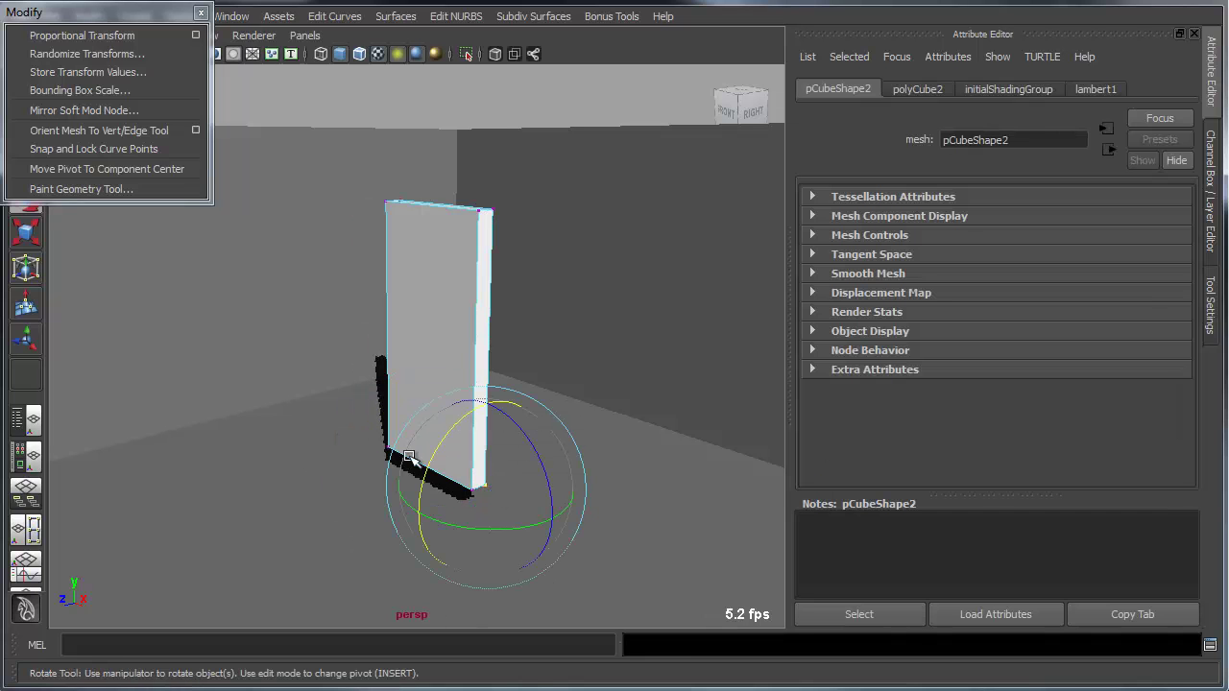
{"action": "left_click", "coordinate": [55, 169]}
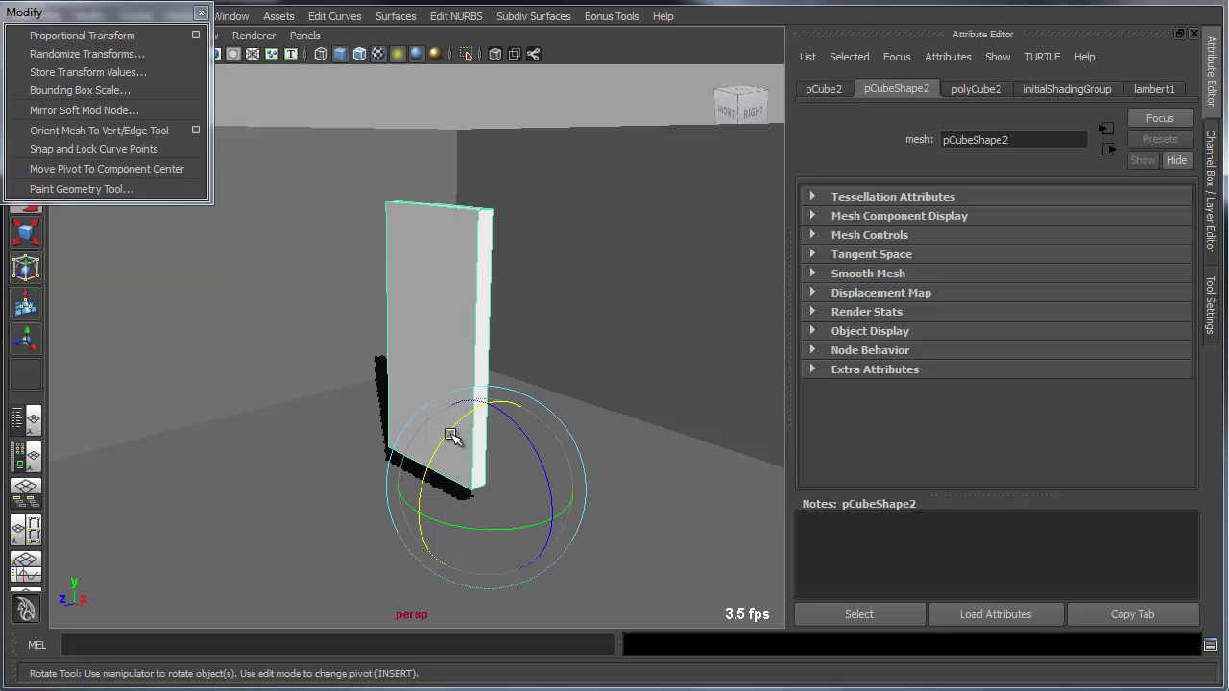
Step: Test-rotate the slab about its X and Y axes around the corner pivot and undo both rotations
{"action": "left_click_drag", "start_coordinate": [451, 437], "coordinate": [438, 425]}
{"action": "key", "text": "ctrl+z"}
{"action": "left_click_drag", "start_coordinate": [467, 527], "coordinate": [441, 449]}
{"action": "key", "text": "ctrl+z"}
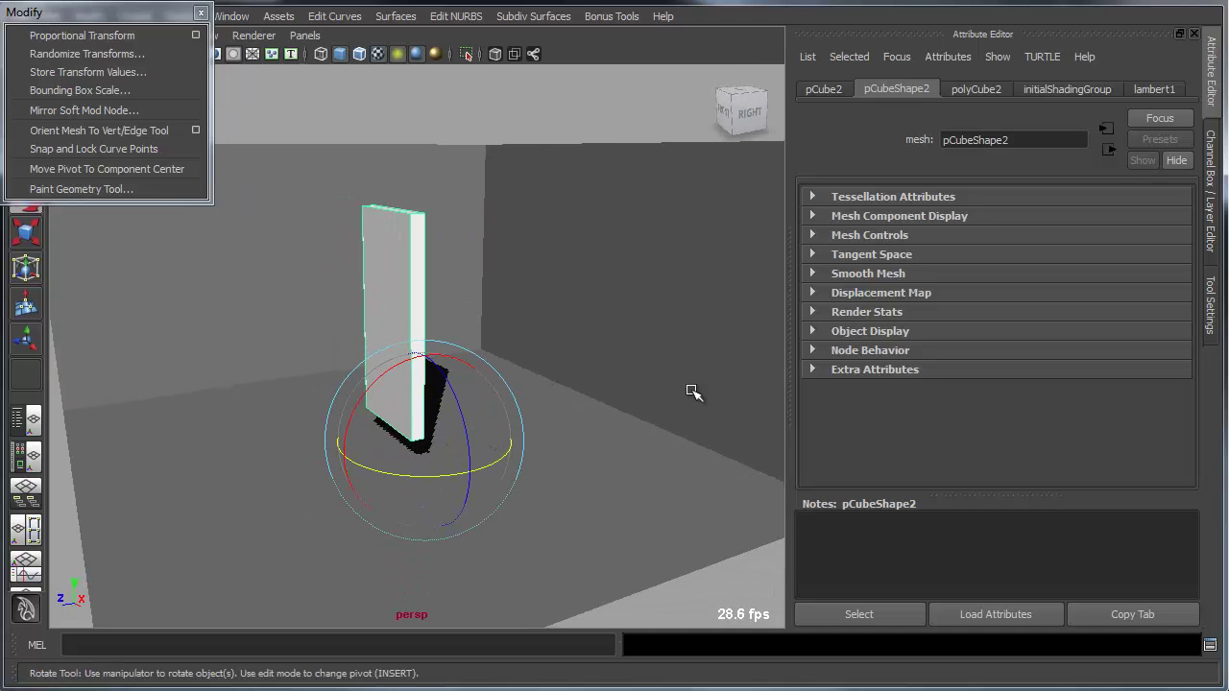
Step: Lower the slab onto the floor and move it along Z toward the right-hand wall
{"action": "key", "text": "w"}
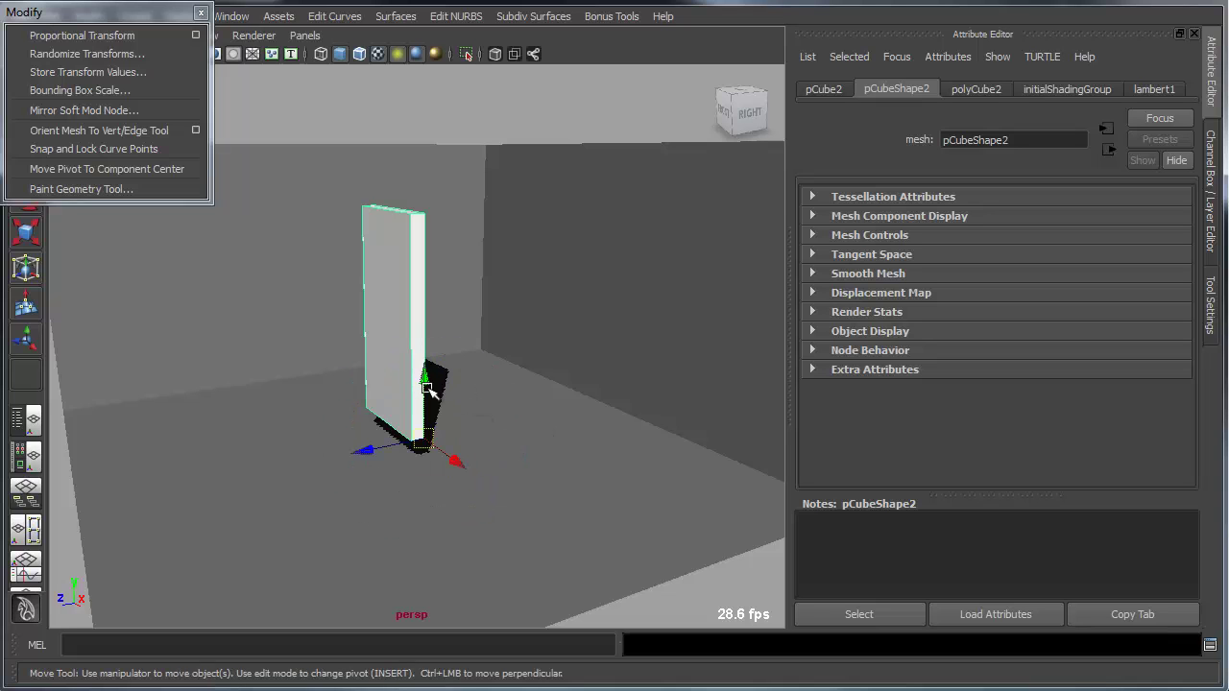
{"action": "left_click_drag", "start_coordinate": [428, 380], "coordinate": [451, 396]}
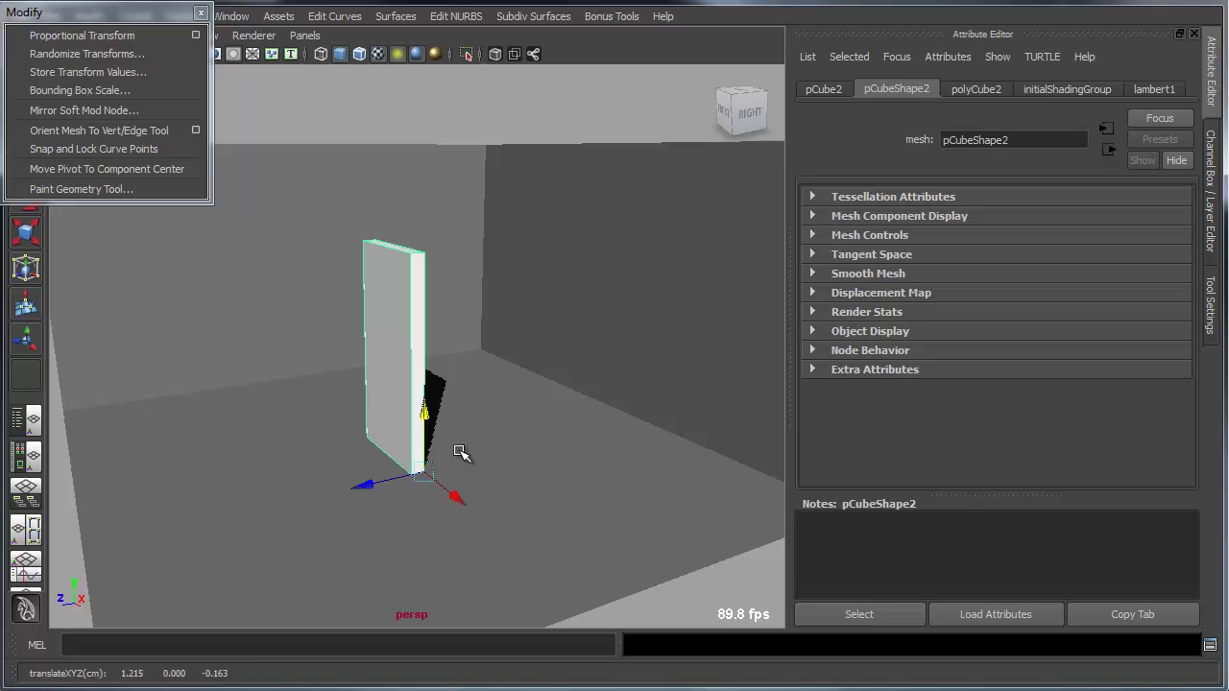
{"action": "left_click_drag", "start_coordinate": [365, 485], "coordinate": [502, 438]}
Step: Try tilting the slab by eye toward the wall with the Rotate tool and undo the rotation
{"action": "key", "text": "e"}
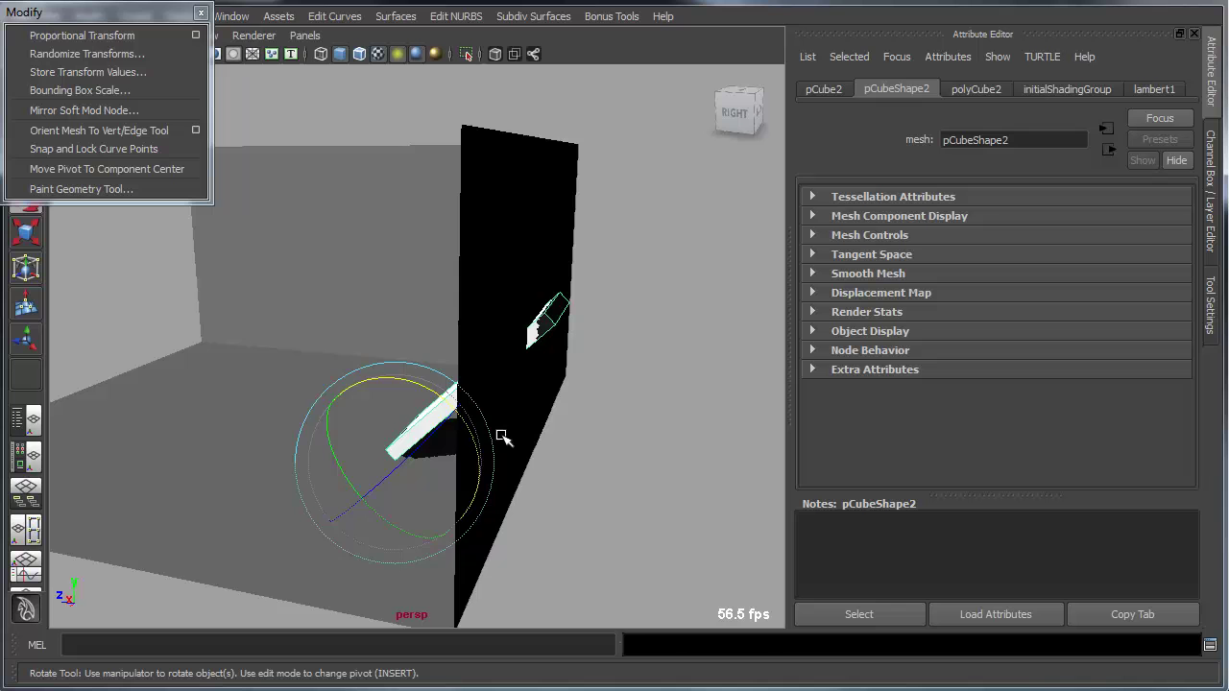
{"action": "key", "text": "ctrl+z"}
{"action": "left_click_drag", "start_coordinate": [417, 486], "coordinate": [477, 487], "text": "alt"}
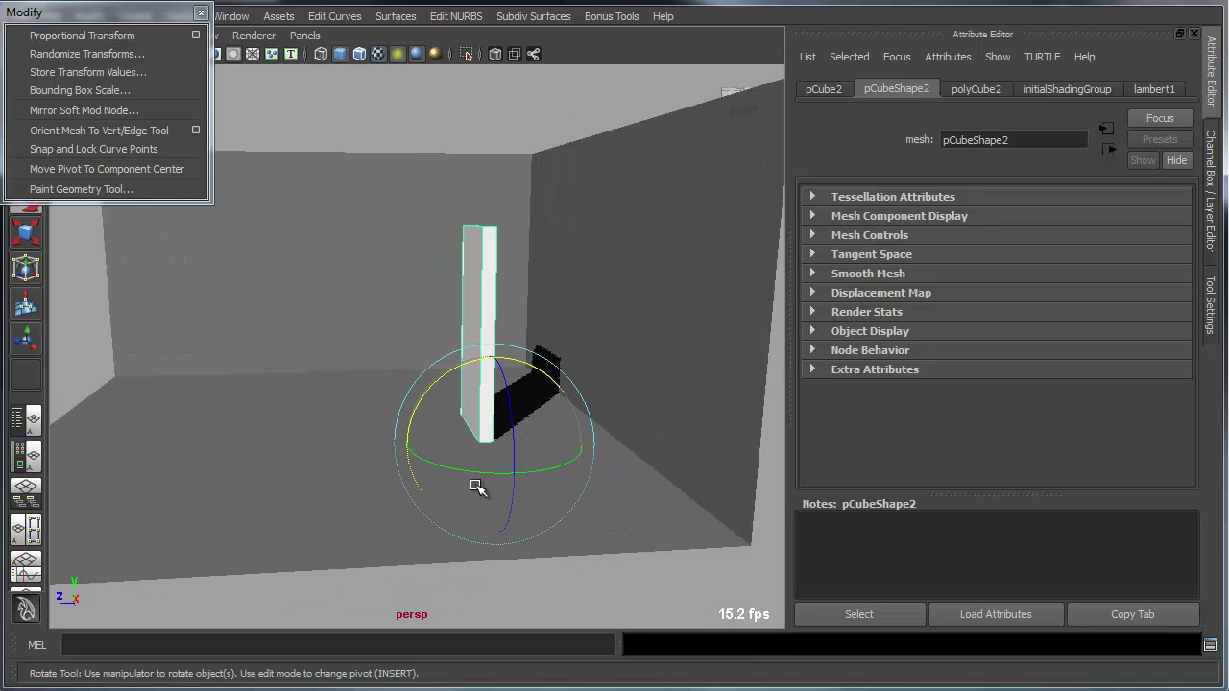
{"action": "key", "text": "Insert"}
{"action": "left_click_drag", "start_coordinate": [451, 447], "coordinate": [519, 476], "text": "alt"}
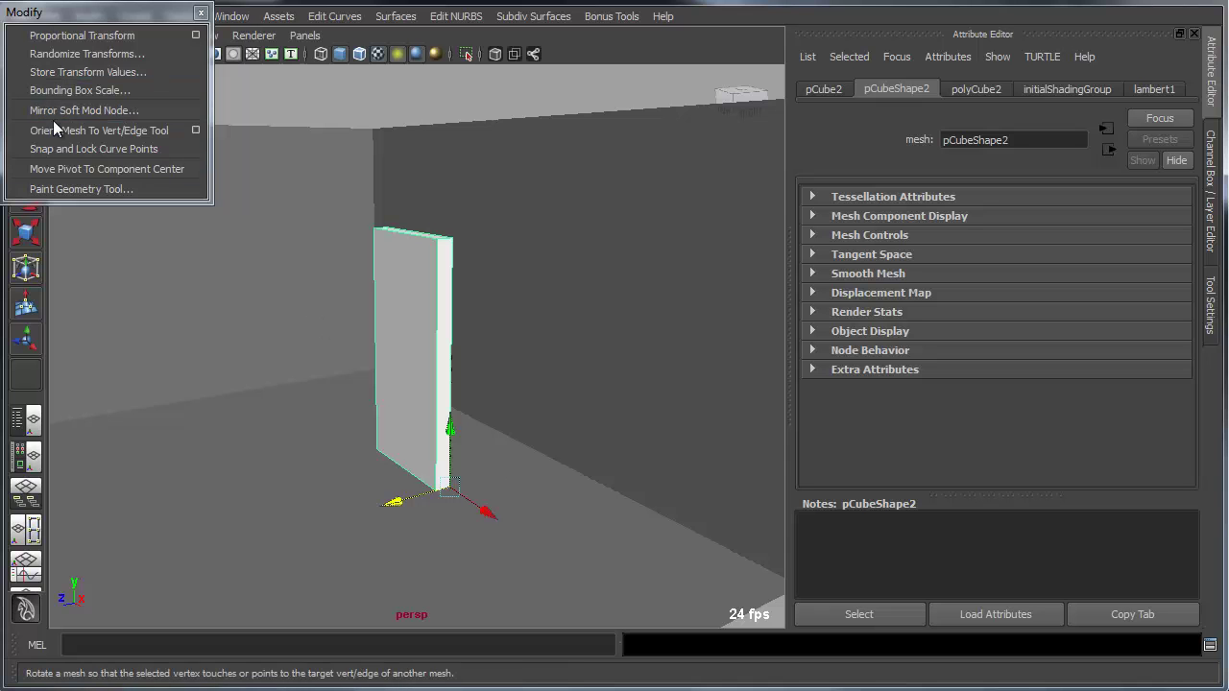
Step: Show the Orient Mesh To Vert/Edge Tool's settings and test-rotate the slab to identify X as its tilting axis
{"action": "left_click", "coordinate": [116, 131]}
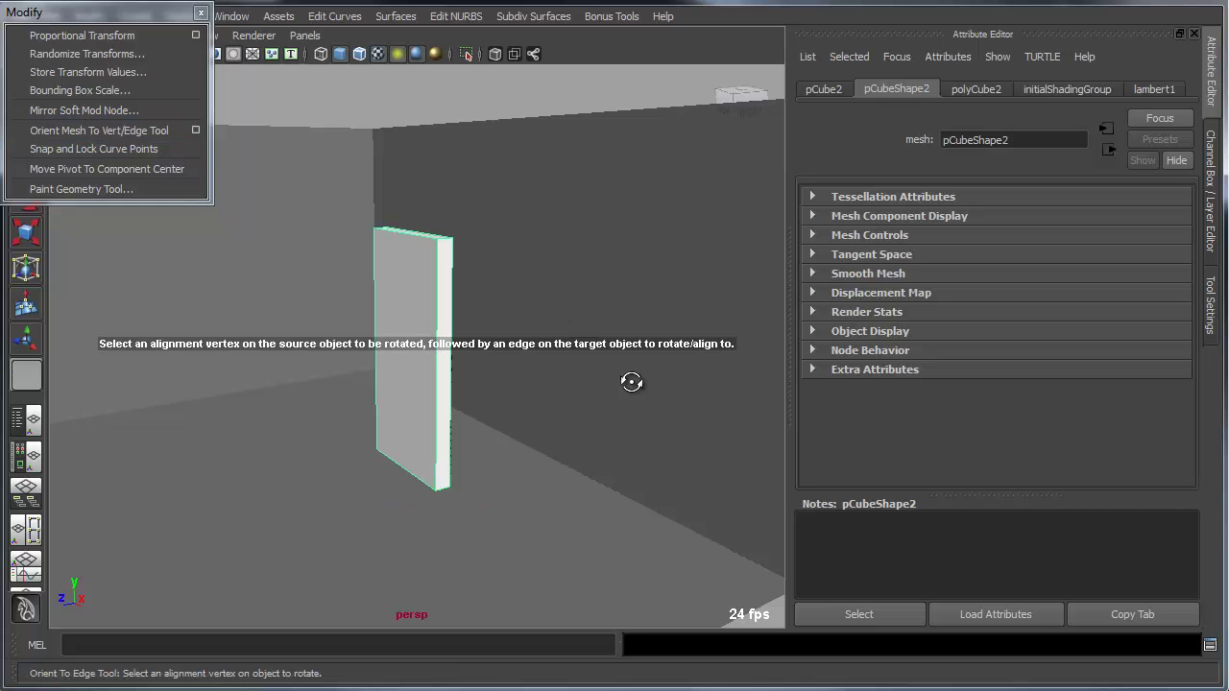
{"action": "left_click", "coordinate": [1210, 303]}
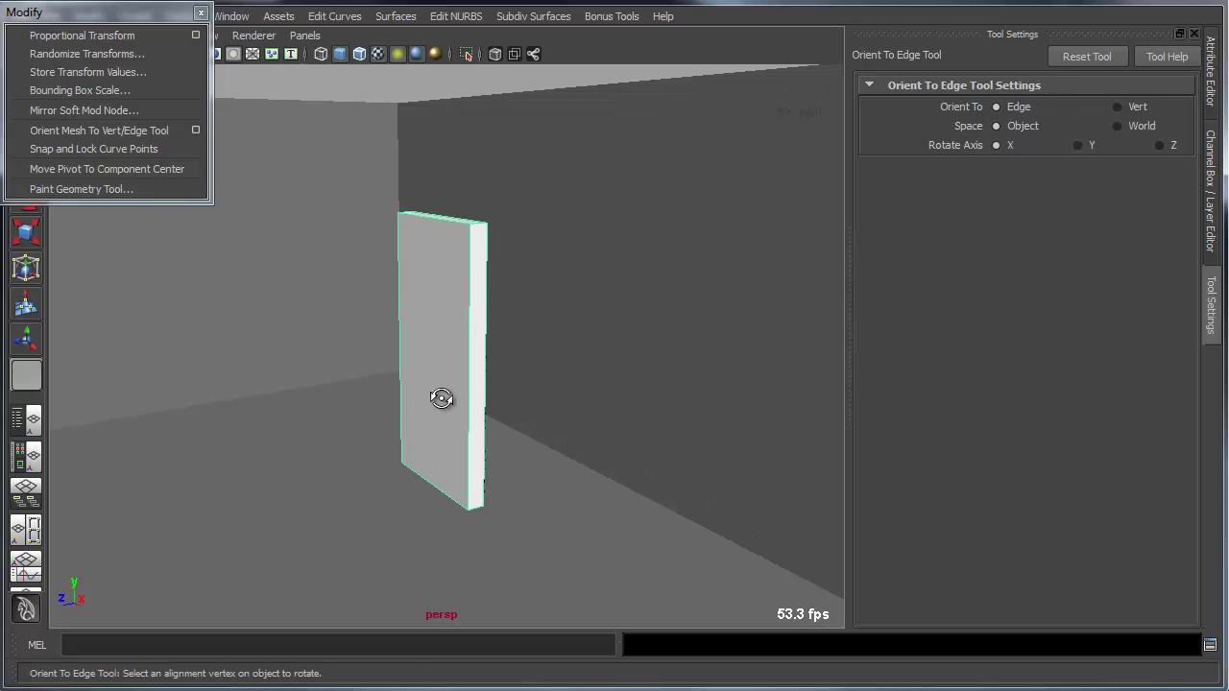
{"action": "key", "text": "e"}
{"action": "left_click_drag", "start_coordinate": [454, 447], "coordinate": [474, 431]}
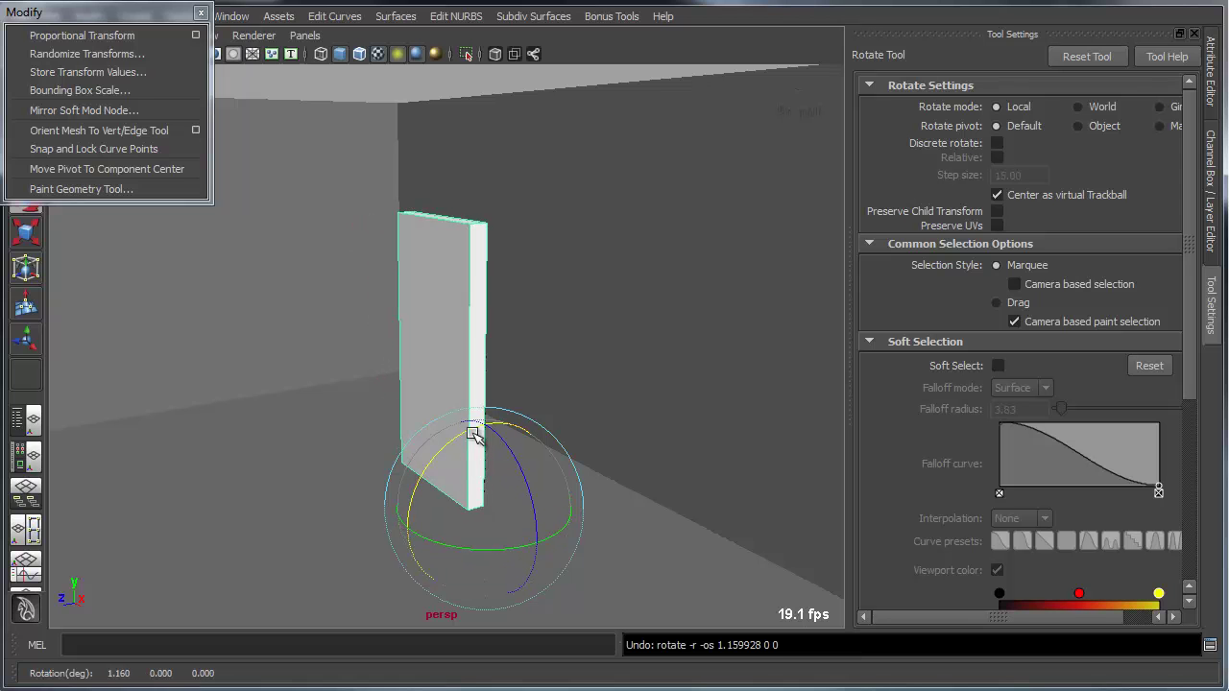
Step: Orient the slab's top rear corner vertex to the wall's outer vertical edge about object X, freezing the slab's scale values
{"action": "key", "text": "y"}
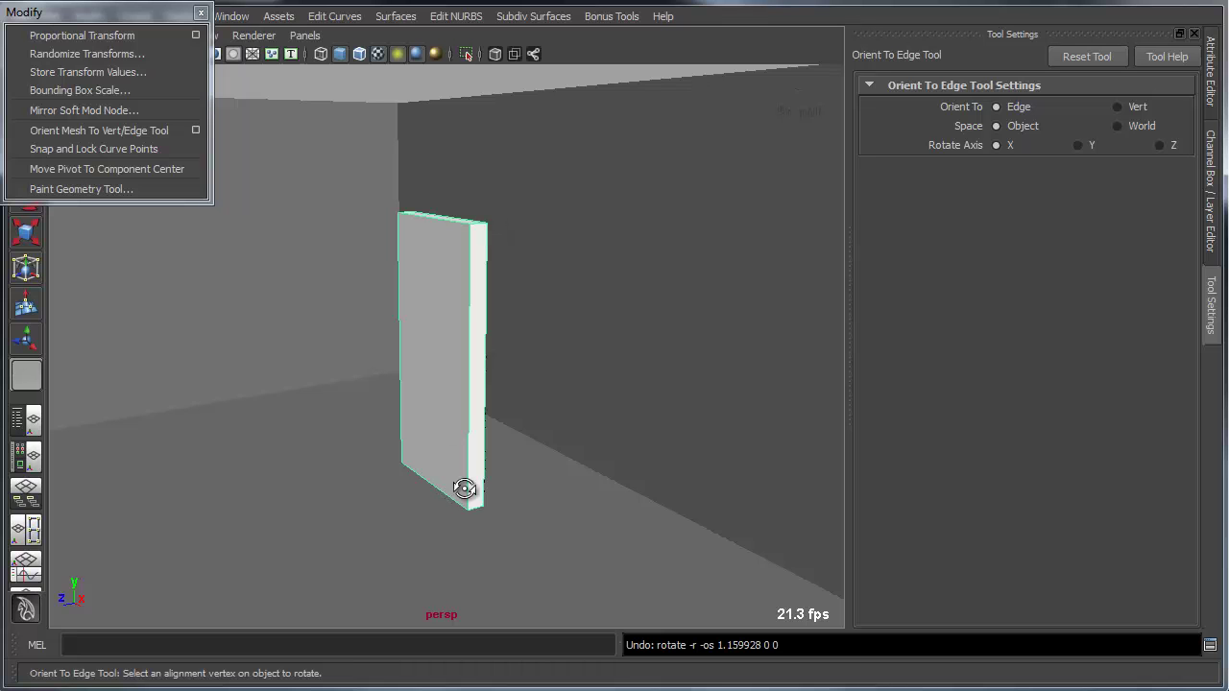
{"action": "left_click", "coordinate": [487, 222]}
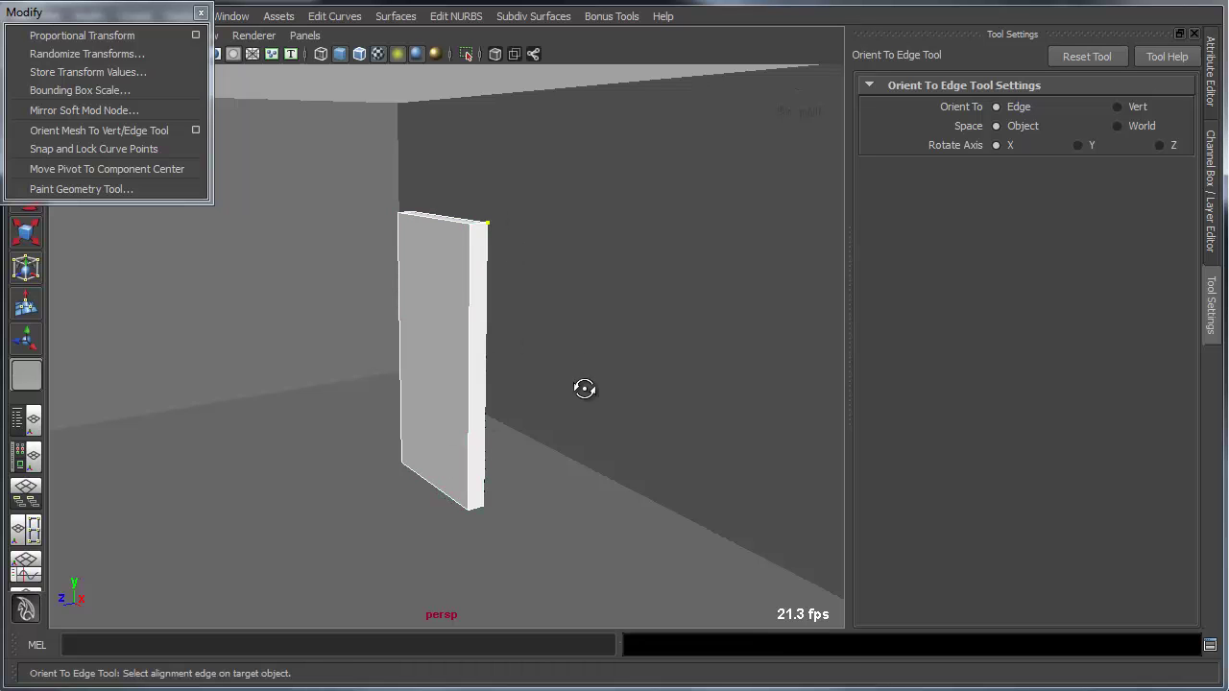
{"action": "left_click_drag", "start_coordinate": [585, 381], "coordinate": [804, 335], "text": "alt"}
{"action": "left_click", "coordinate": [740, 271]}
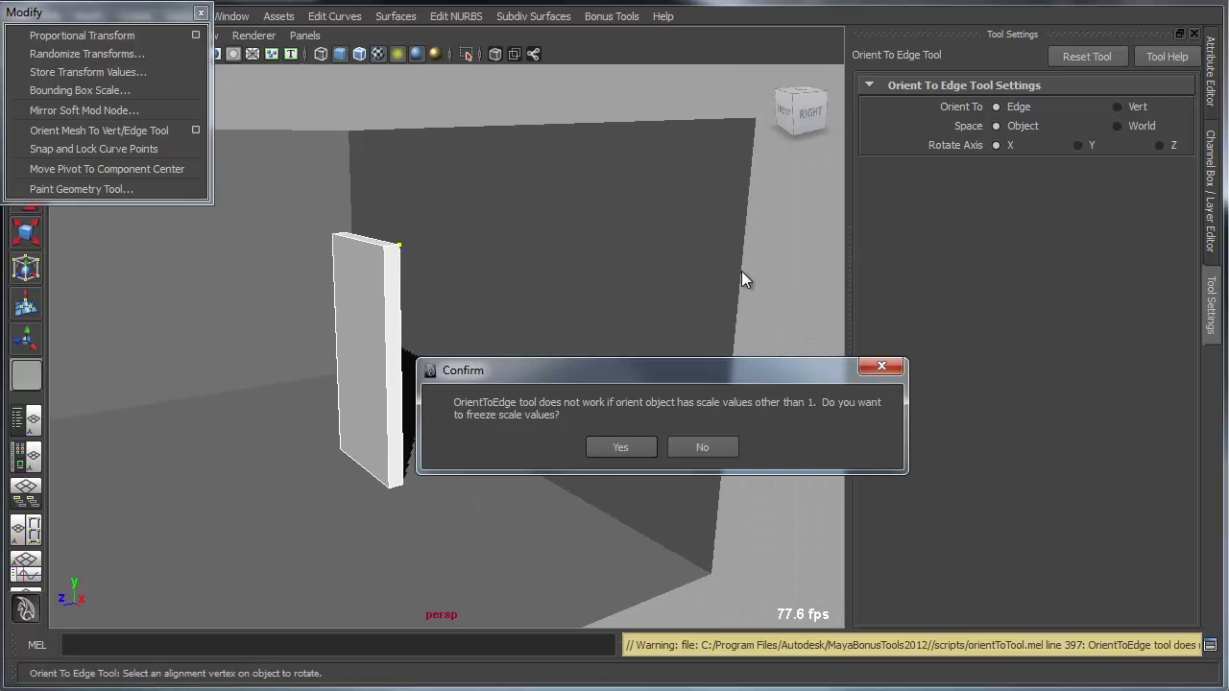
{"action": "left_click", "coordinate": [610, 449]}
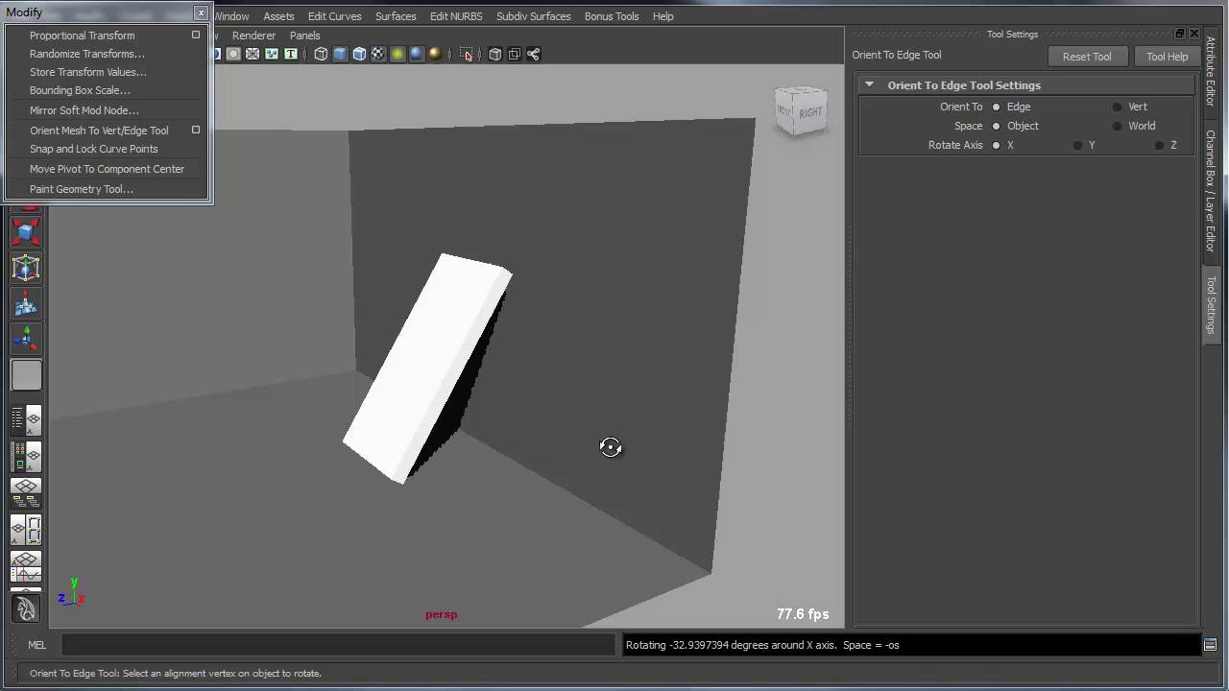
Step: Duplicate the tilted slab and move the copy along Z away from the wall
{"action": "left_click_drag", "start_coordinate": [610, 447], "coordinate": [478, 414], "text": "alt"}
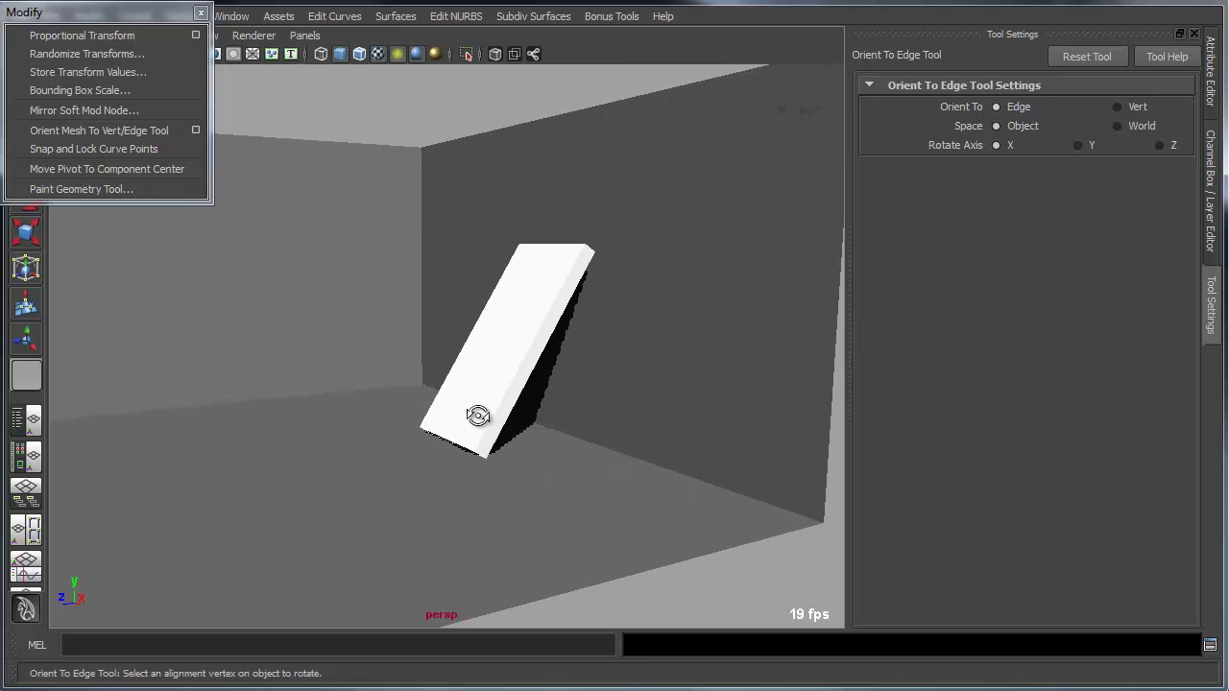
{"action": "key", "text": "q"}
{"action": "left_click", "coordinate": [495, 408]}
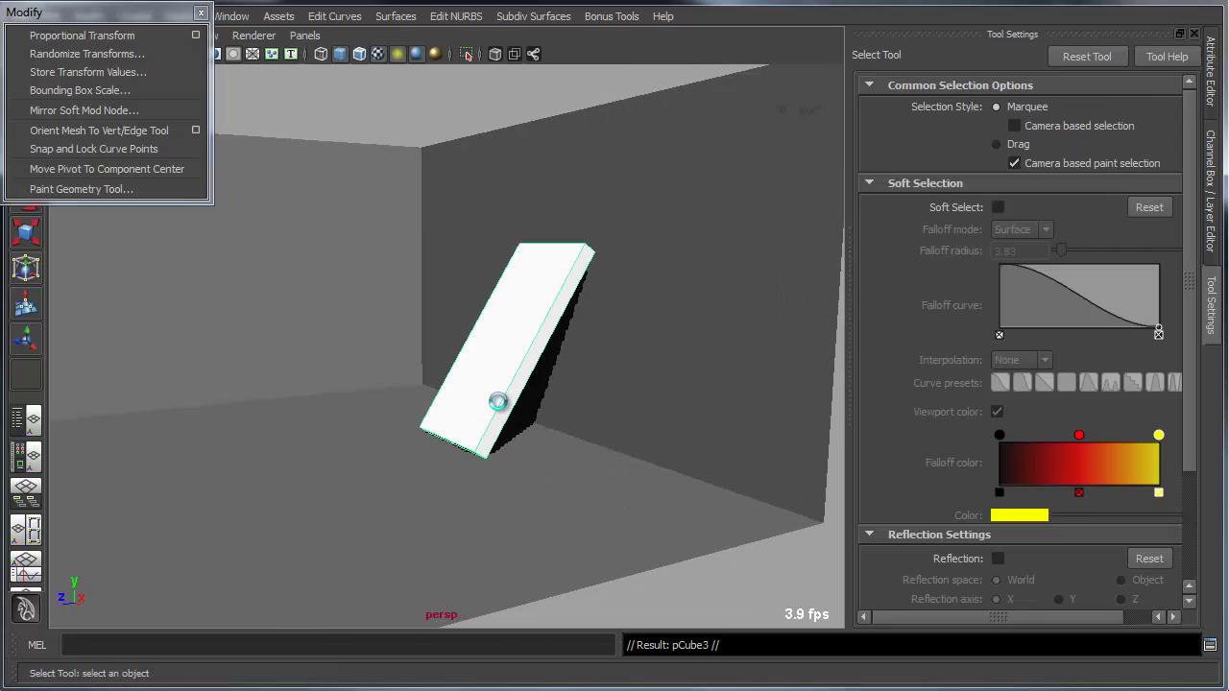
{"action": "key", "text": "w"}
{"action": "key", "text": "ctrl+d"}
{"action": "left_click_drag", "start_coordinate": [437, 458], "coordinate": [283, 489]}
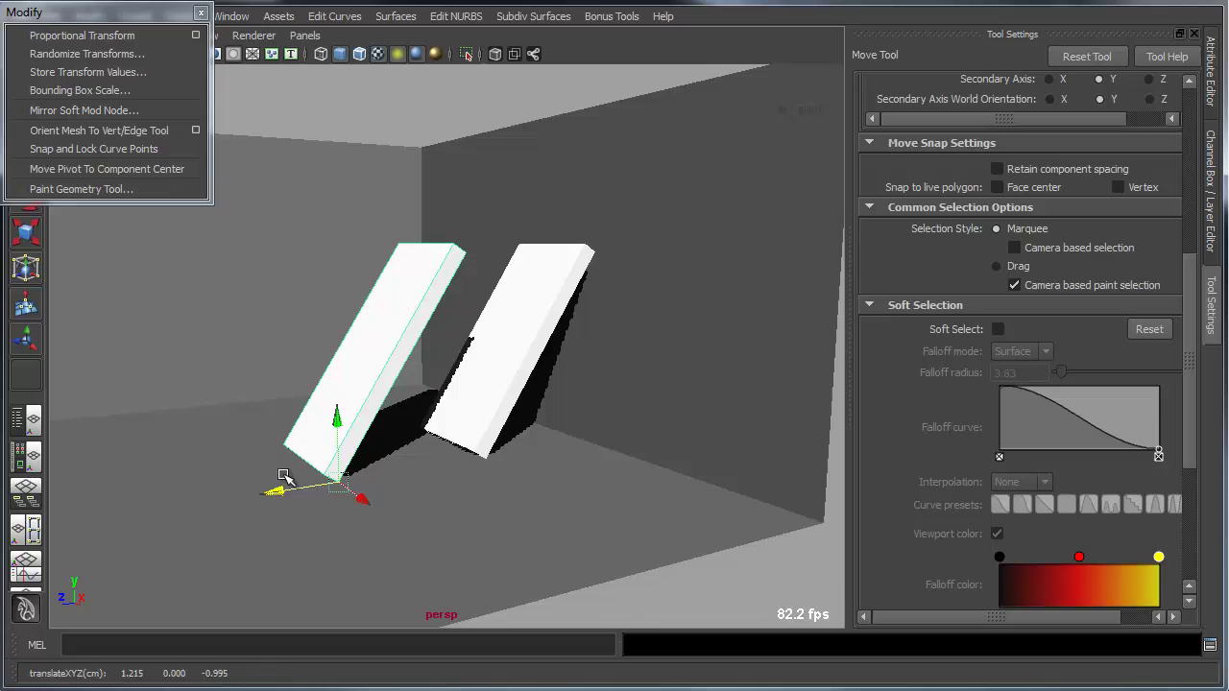
Step: Orient the duplicate's top rear corner vertex to the long edge of the first slab with the Orient To Edge Tool
{"action": "right_click_drag", "start_coordinate": [283, 489], "coordinate": [350, 480], "text": "alt"}
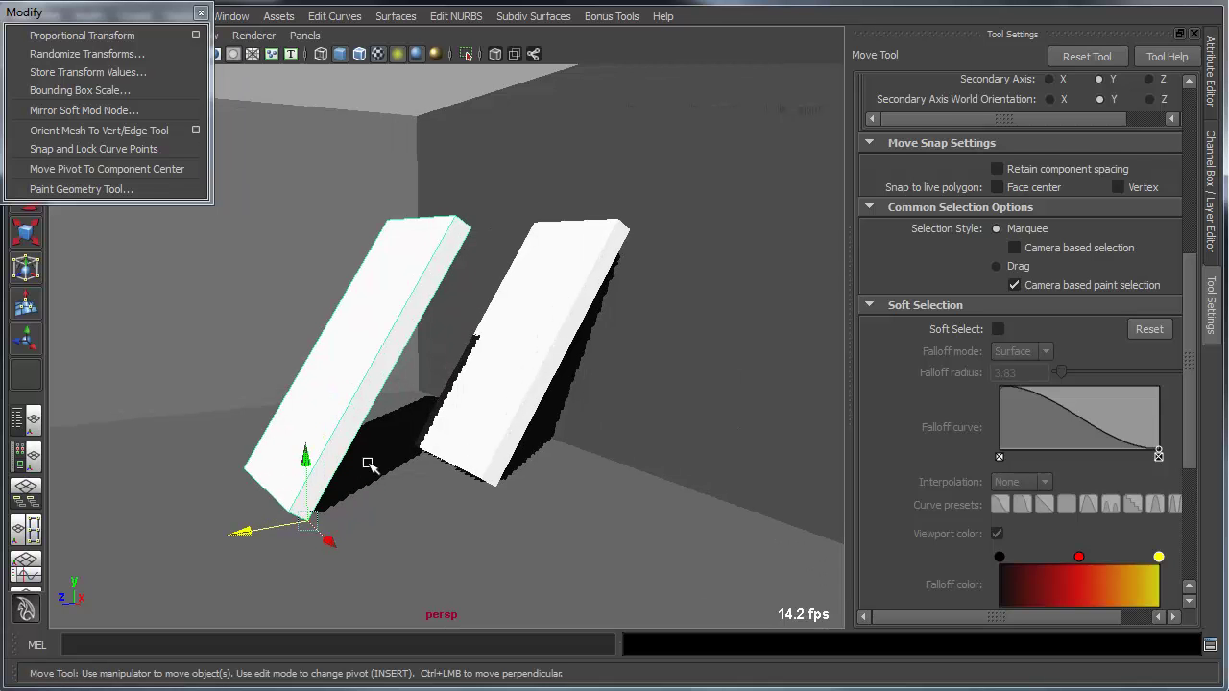
{"action": "key", "text": "y"}
{"action": "left_click", "coordinate": [471, 226]}
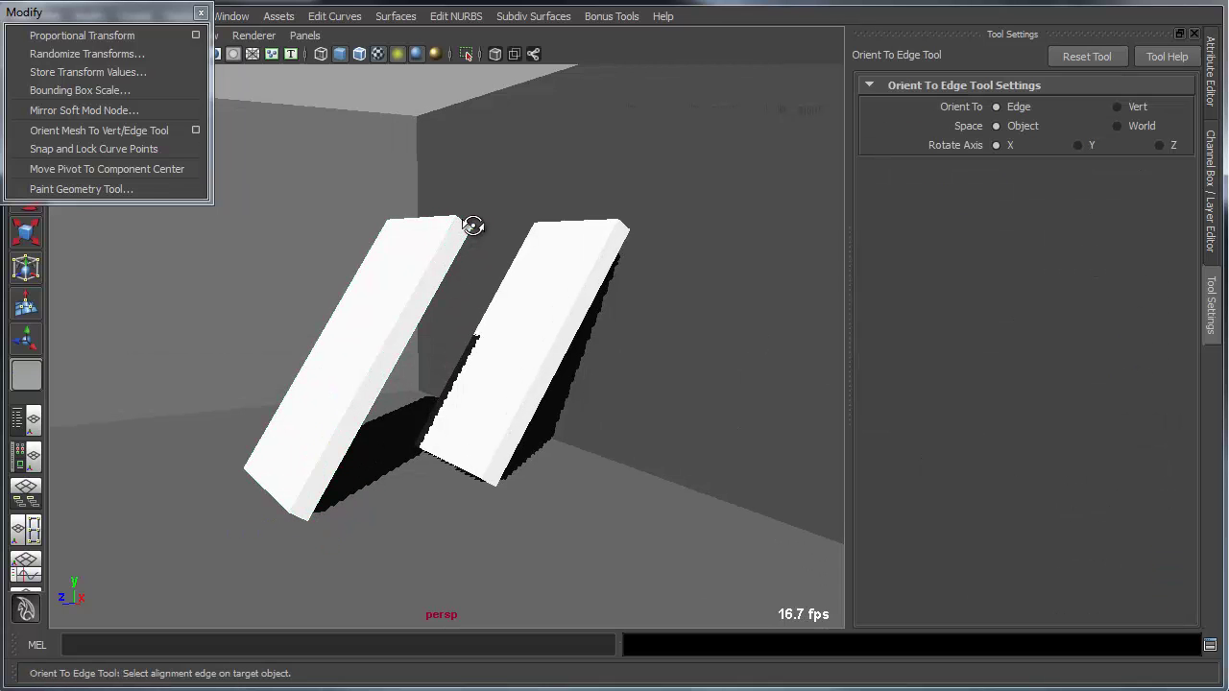
{"action": "left_click", "coordinate": [581, 290]}
{"action": "left_click_drag", "start_coordinate": [586, 393], "coordinate": [529, 394], "text": "alt"}
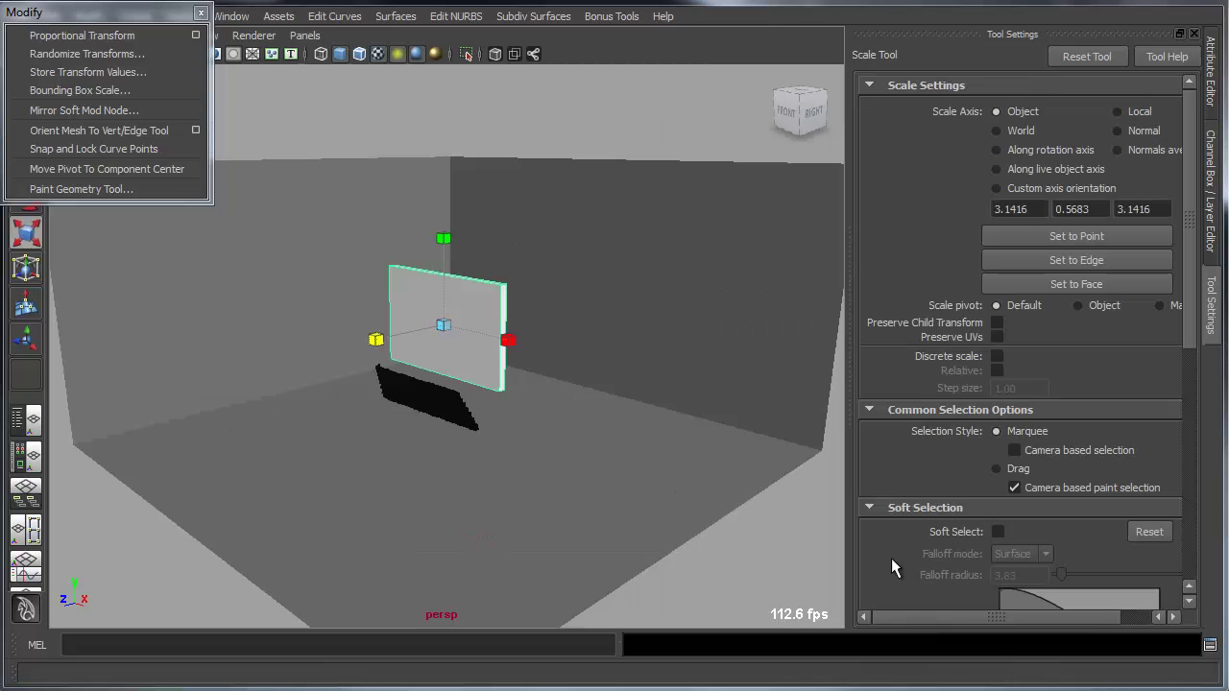
Step: Move the thin rectangular panel along Z close to the right-hand wall
{"action": "left_click_drag", "start_coordinate": [615, 433], "coordinate": [439, 423], "text": "alt"}
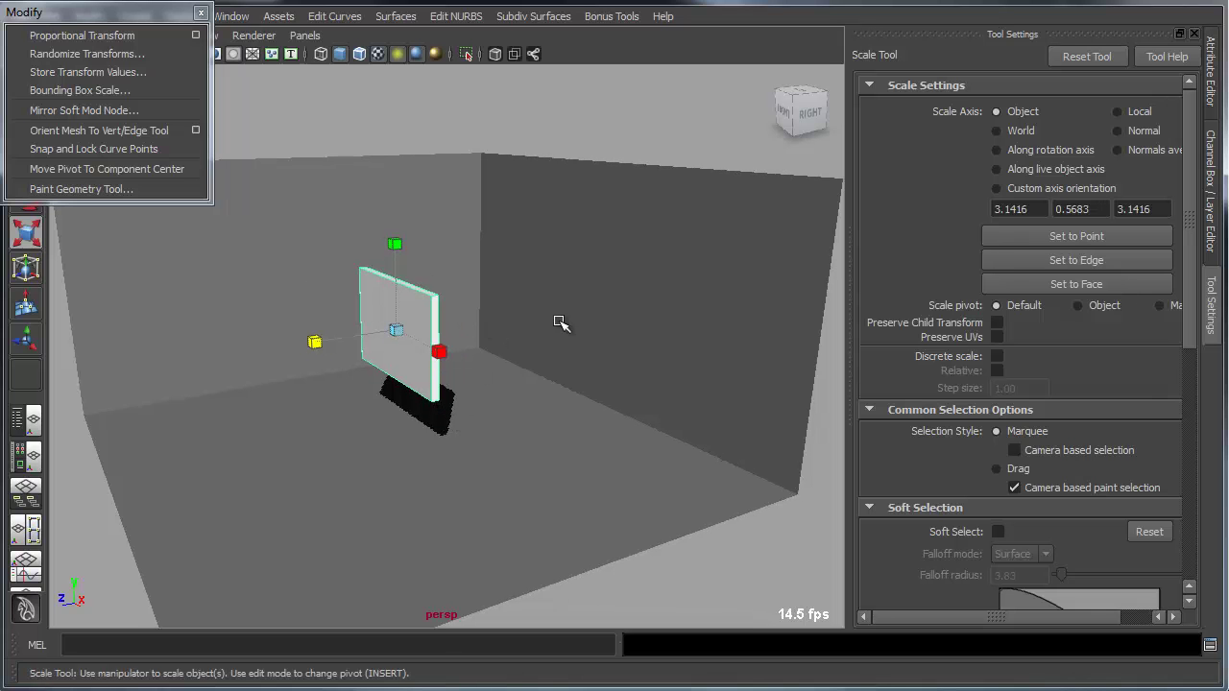
{"action": "key", "text": "w"}
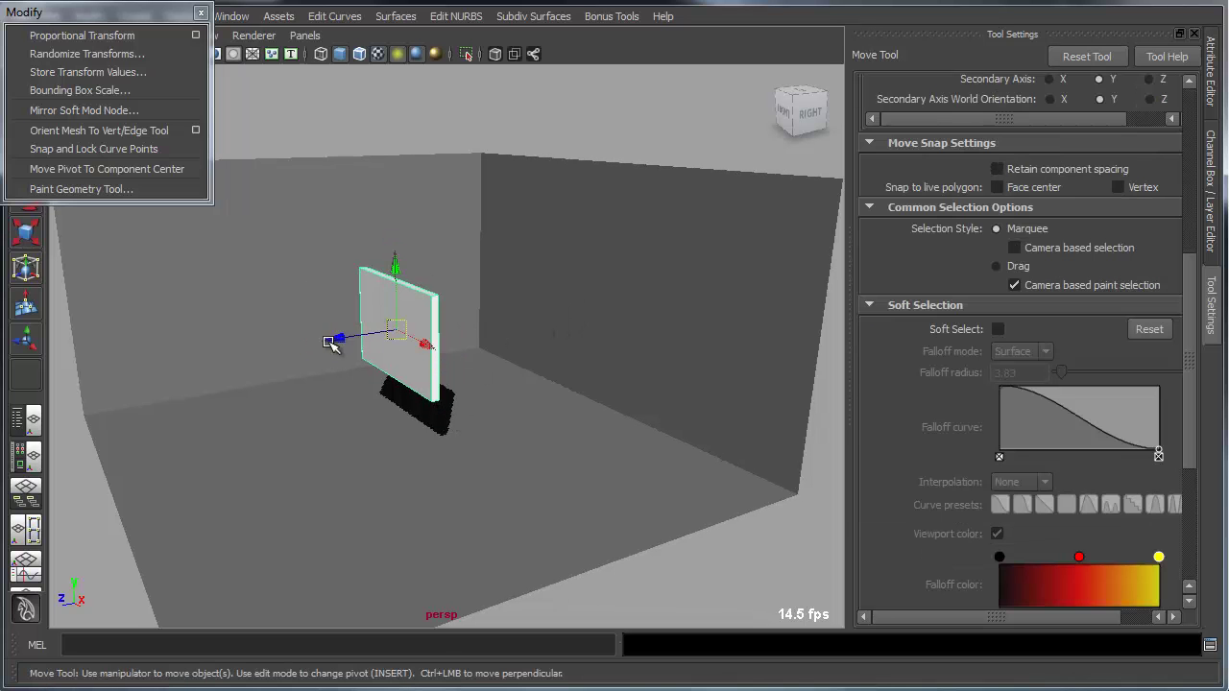
{"action": "left_click_drag", "start_coordinate": [328, 346], "coordinate": [562, 332]}
Step: Select the outer vertical edge of the right-hand wall and move it along Z to set the wall at an angle
{"action": "middle_click_drag", "start_coordinate": [659, 419], "coordinate": [452, 433], "text": "alt"}
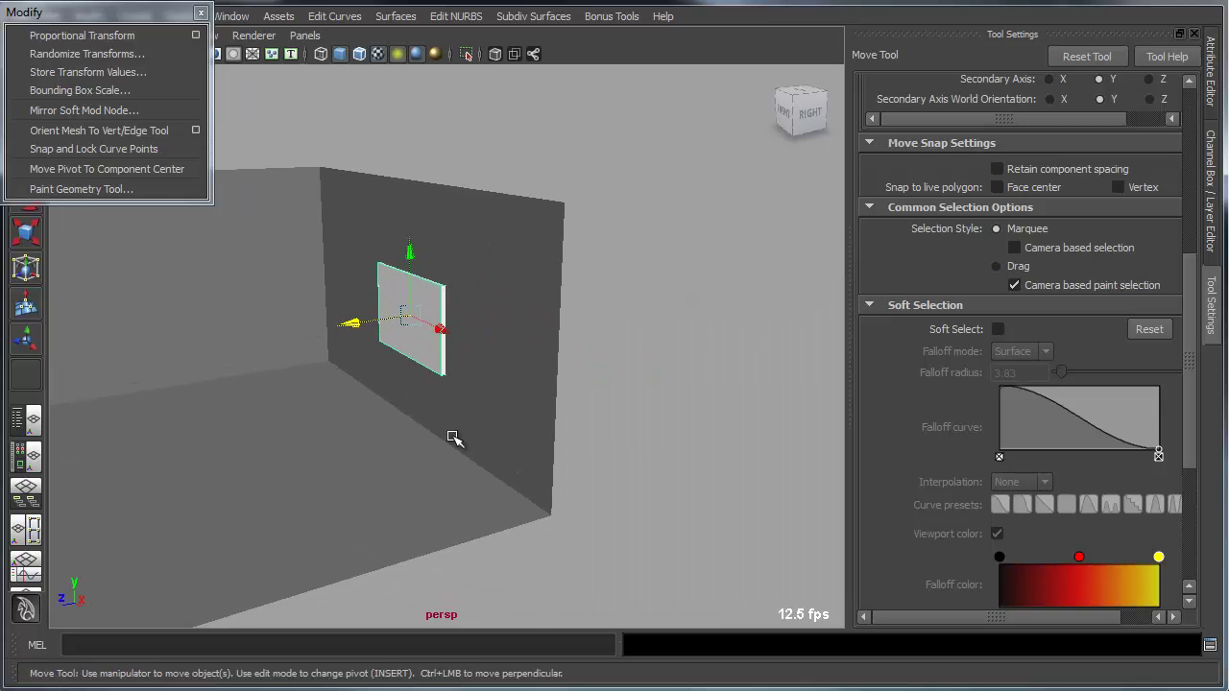
{"action": "left_click_drag", "start_coordinate": [452, 433], "coordinate": [540, 428], "text": "alt"}
{"action": "right_click_drag", "start_coordinate": [541, 428], "coordinate": [563, 307]}
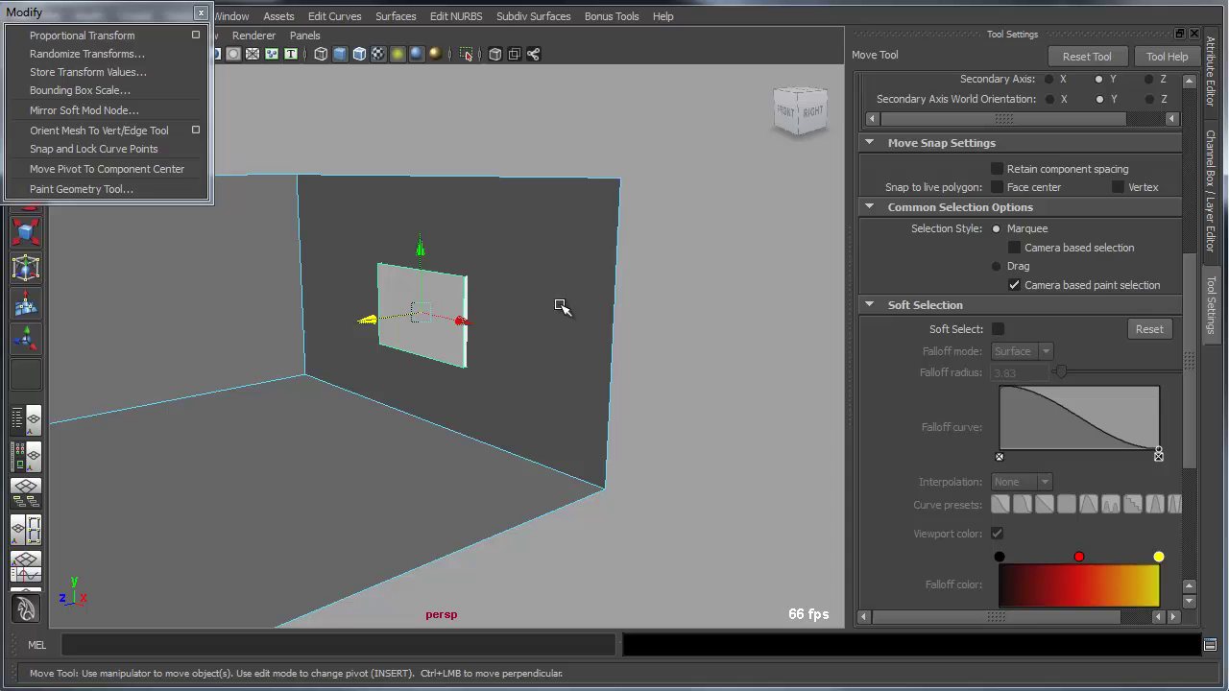
{"action": "left_click", "coordinate": [606, 365]}
{"action": "left_click_drag", "start_coordinate": [603, 377], "coordinate": [561, 379]}
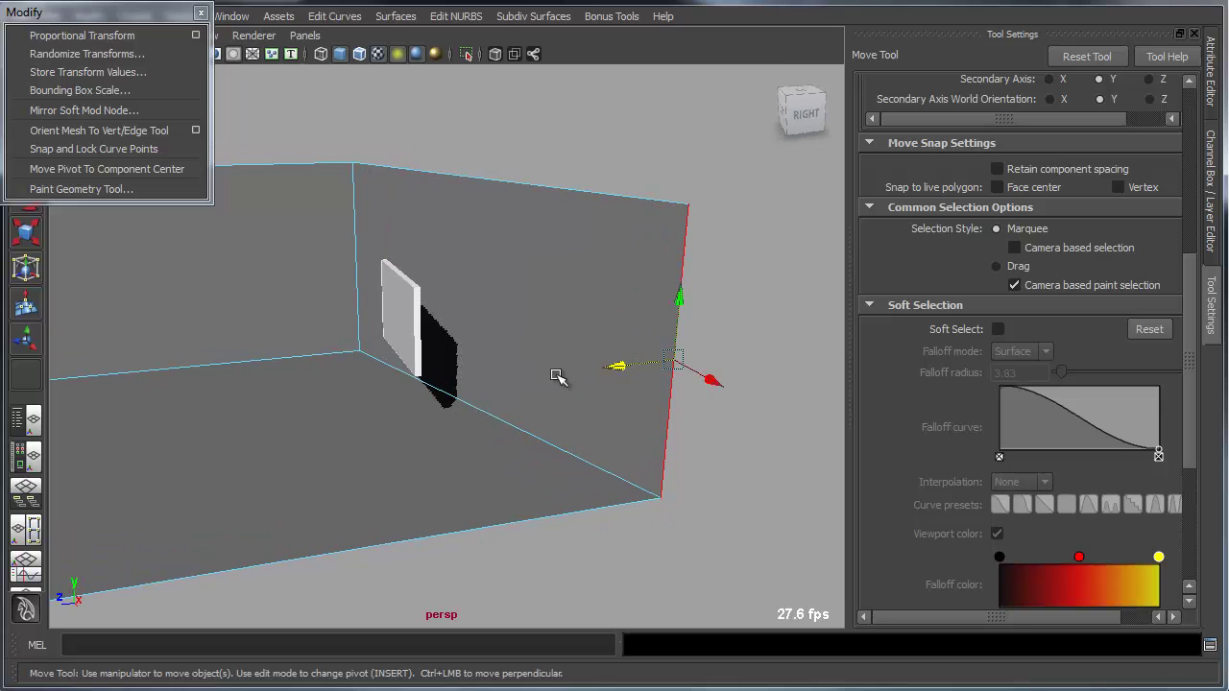
Step: Move the thin panel's pivot to its lower back corner vertex, on the side nearest the room corner
{"action": "left_click", "coordinate": [394, 329]}
{"action": "left_click_drag", "start_coordinate": [320, 445], "coordinate": [417, 447], "text": "alt"}
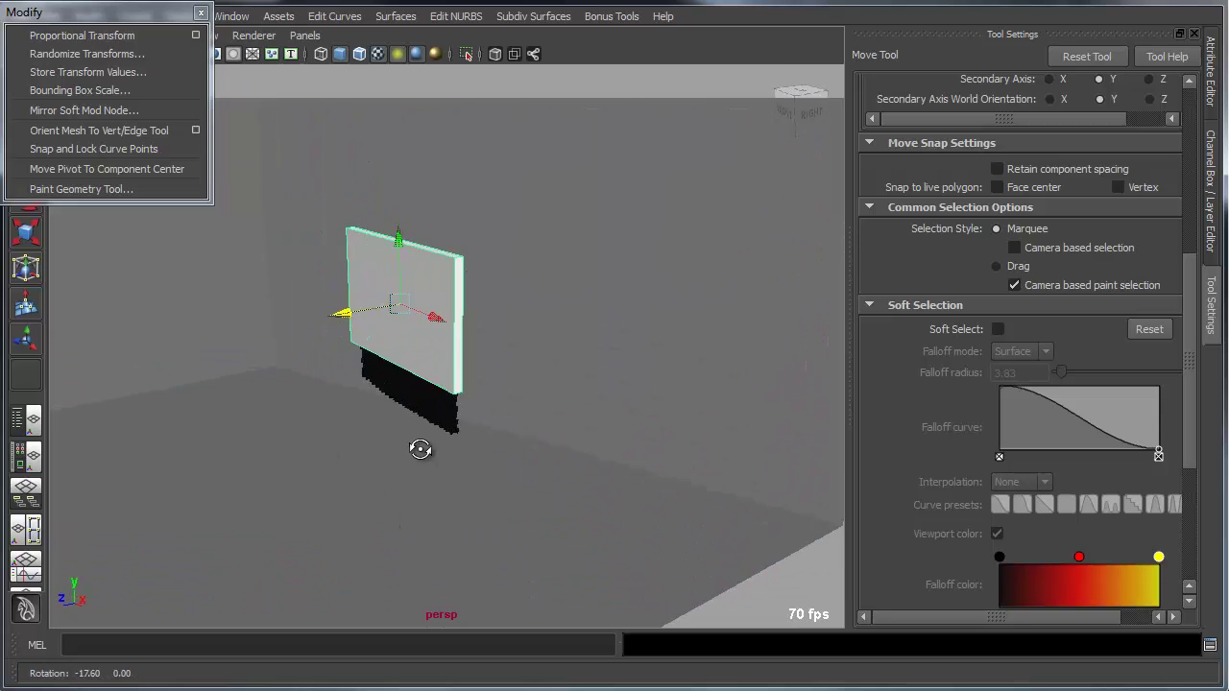
{"action": "middle_click_drag", "start_coordinate": [417, 447], "coordinate": [528, 439], "text": "alt"}
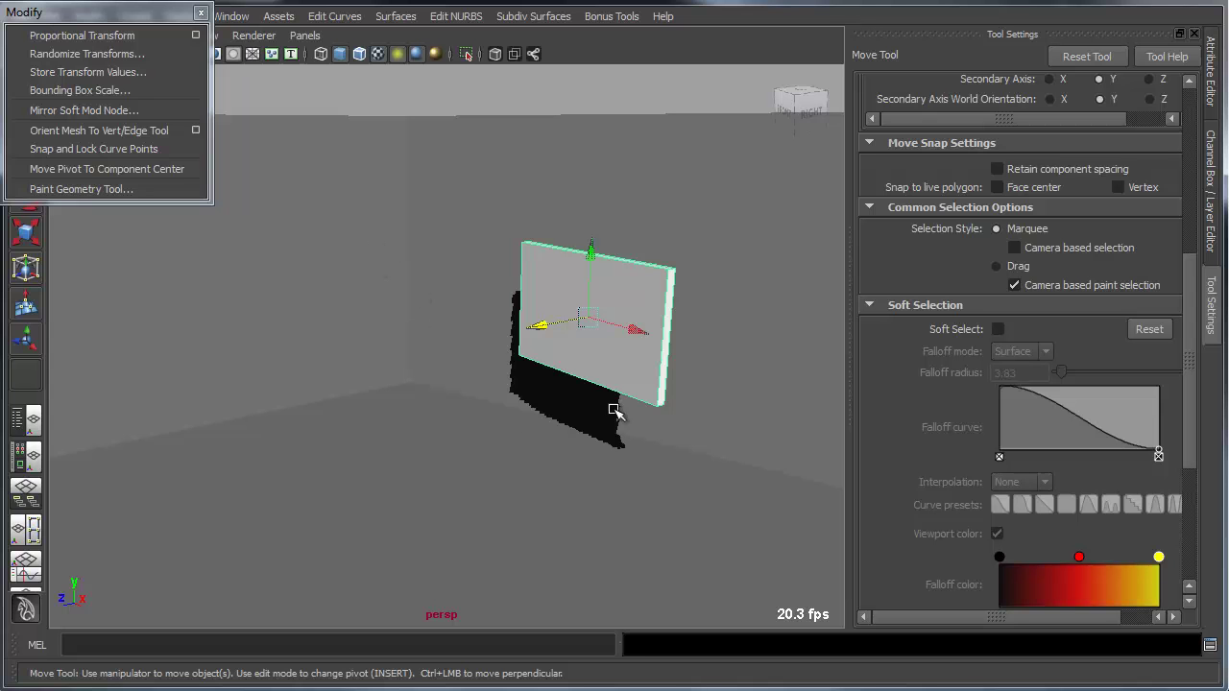
{"action": "left_click_drag", "start_coordinate": [574, 387], "coordinate": [500, 374], "text": "alt"}
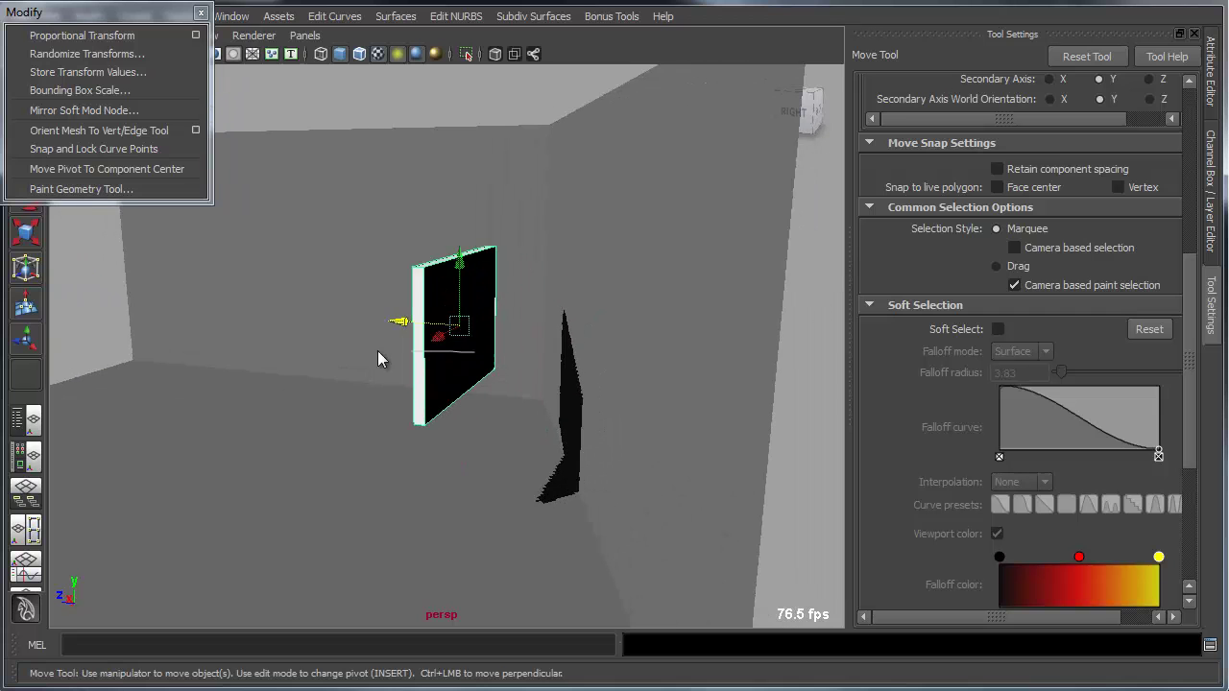
{"action": "left_click", "coordinate": [500, 375]}
{"action": "left_click", "coordinate": [495, 371]}
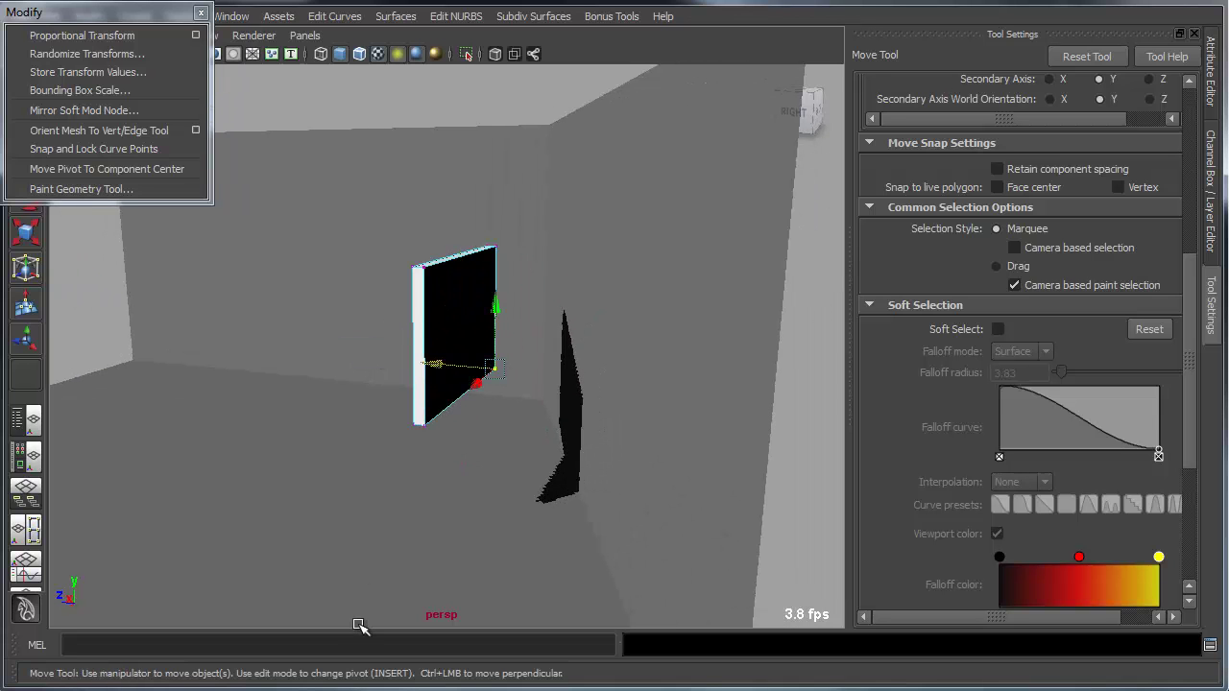
{"action": "left_click", "coordinate": [46, 174]}
Step: Snap the panel by its relocated pivot onto the vertical edge where the two walls meet
{"action": "left_click_drag", "start_coordinate": [576, 499], "coordinate": [674, 516], "text": "alt"}
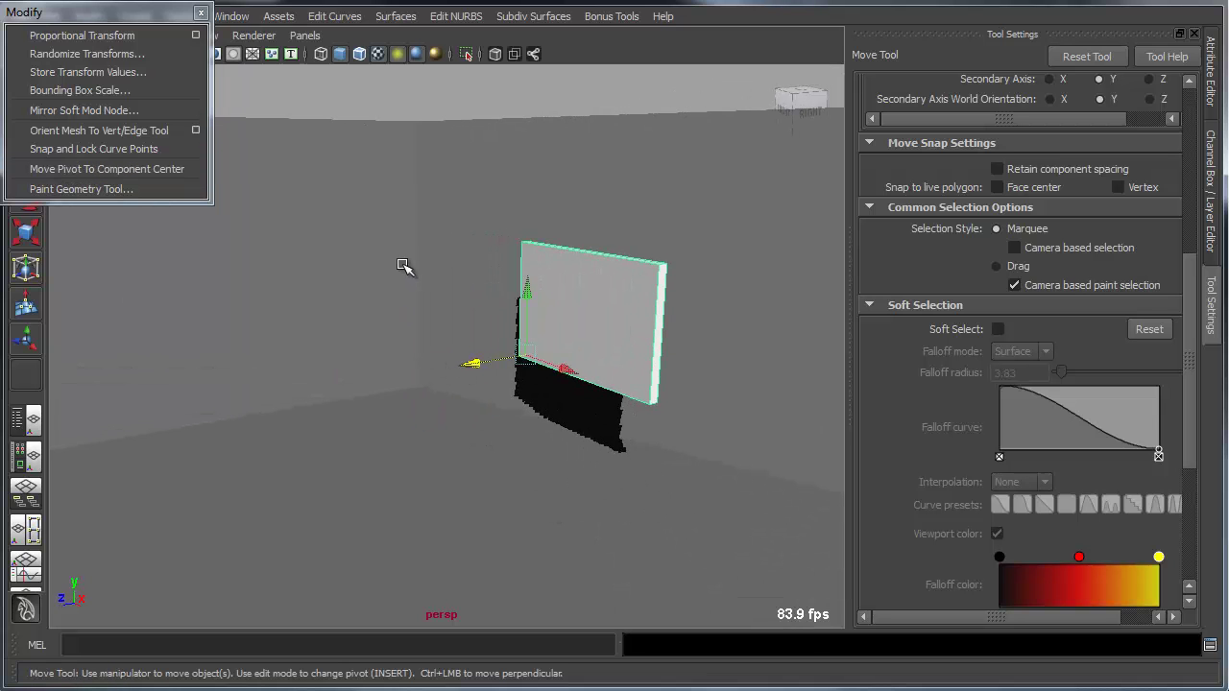
{"action": "left_click_drag", "start_coordinate": [418, 267], "coordinate": [384, 294], "text": "alt"}
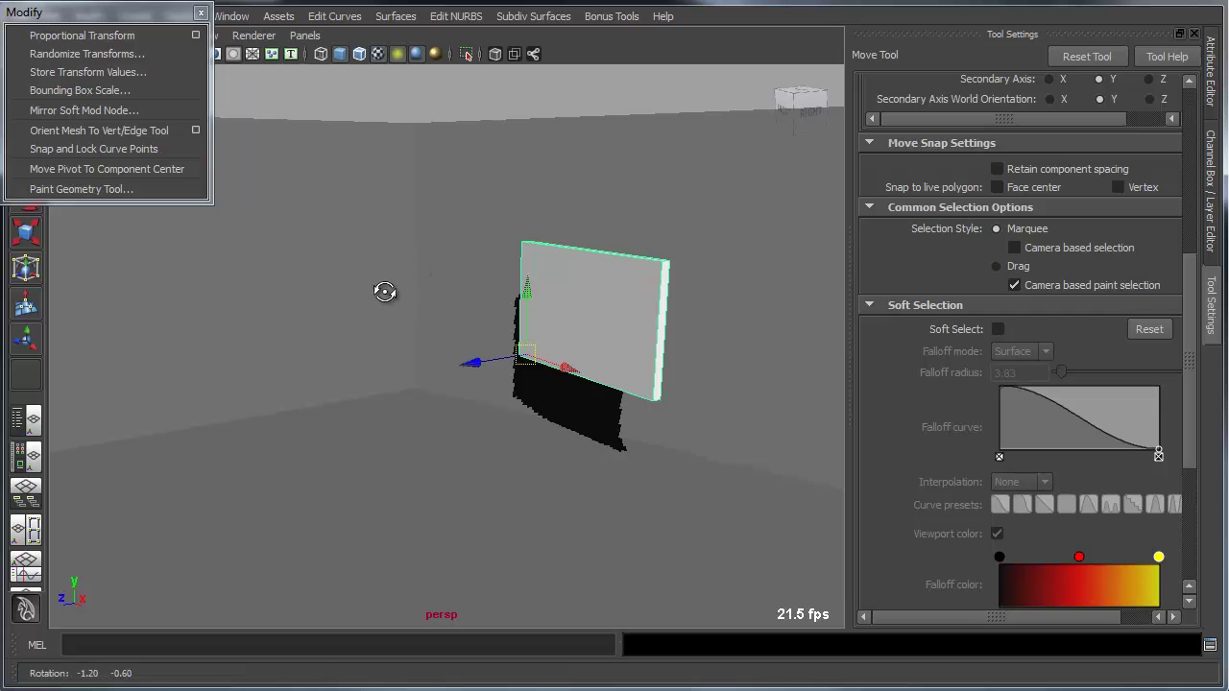
{"action": "key", "text": "Insert"}
{"action": "middle_click_drag", "start_coordinate": [415, 250], "coordinate": [529, 306]}
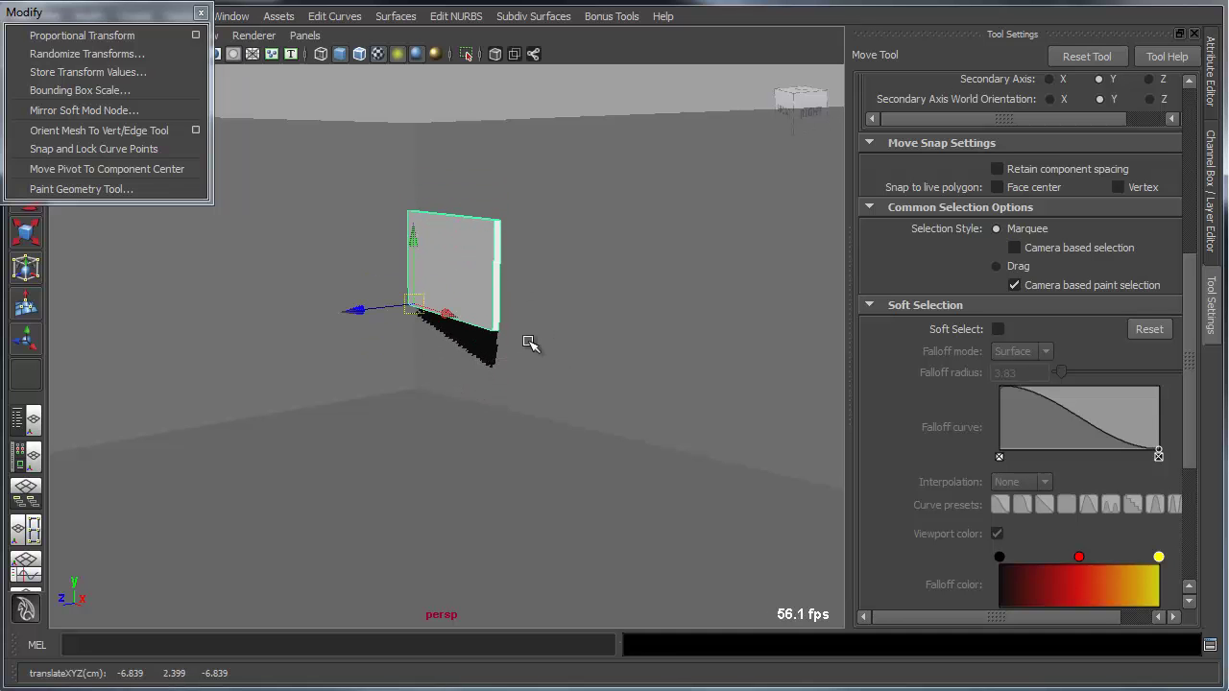
Step: Activate the Orient Mesh To Vert/Edge Tool for the panel, with Orient To set to Vert and Rotate Axis Y
{"action": "left_click_drag", "start_coordinate": [529, 343], "coordinate": [456, 313], "text": "alt"}
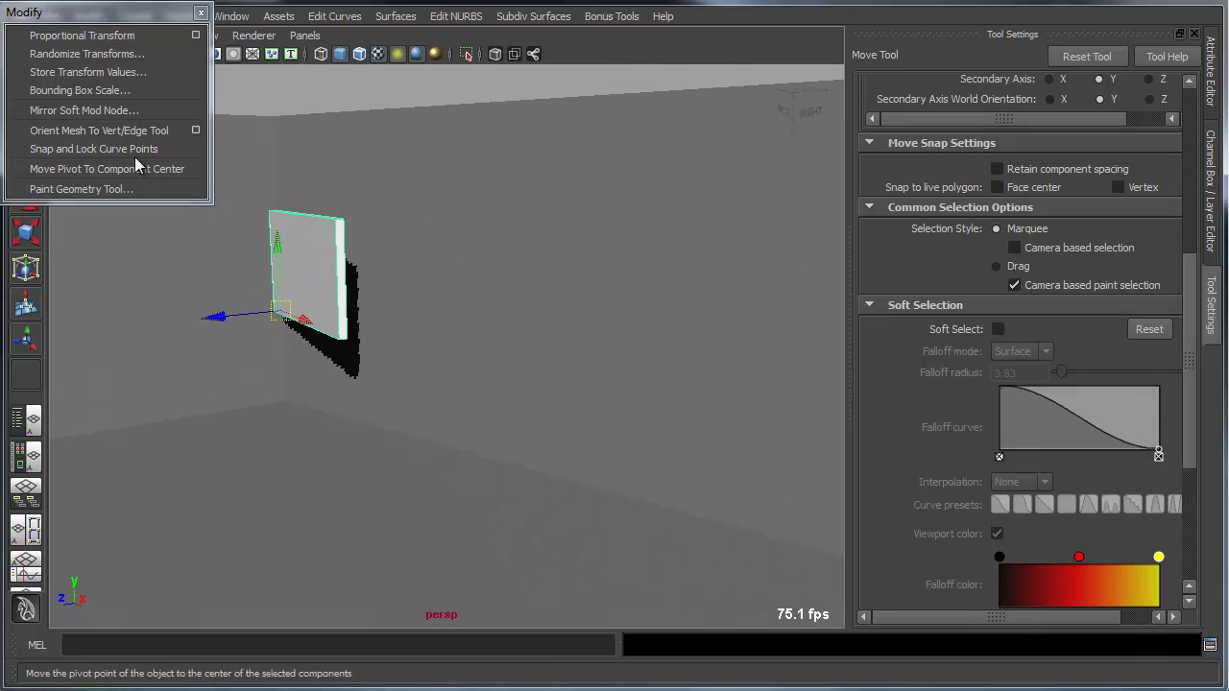
{"action": "left_click", "coordinate": [106, 130]}
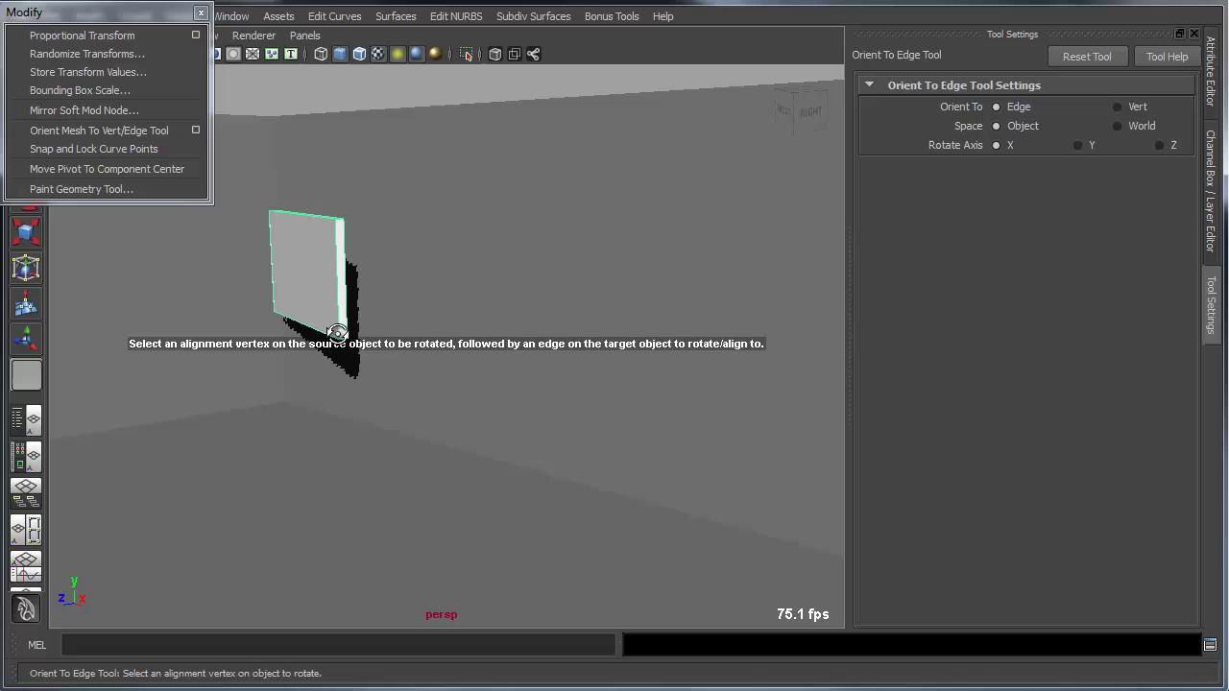
{"action": "scroll", "coordinate": [574, 414], "scroll_direction": "up", "scroll_amount": 2}
{"action": "scroll", "coordinate": [562, 402], "scroll_direction": "down", "scroll_amount": 1}
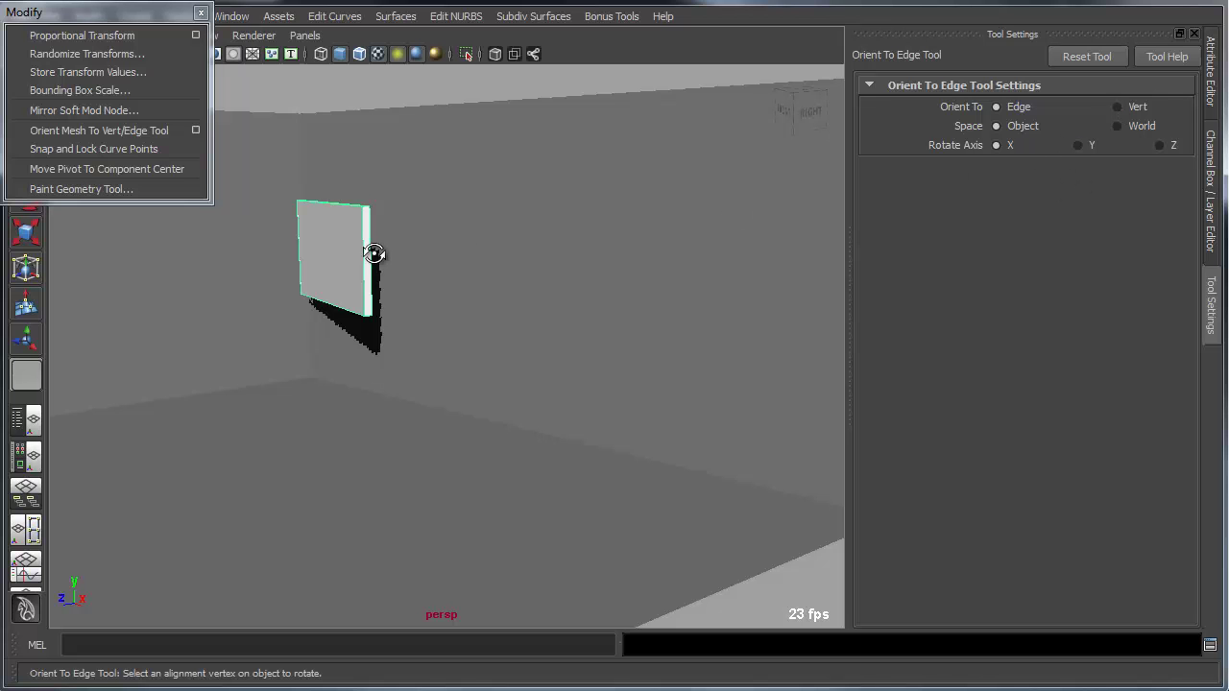
{"action": "key", "text": "e"}
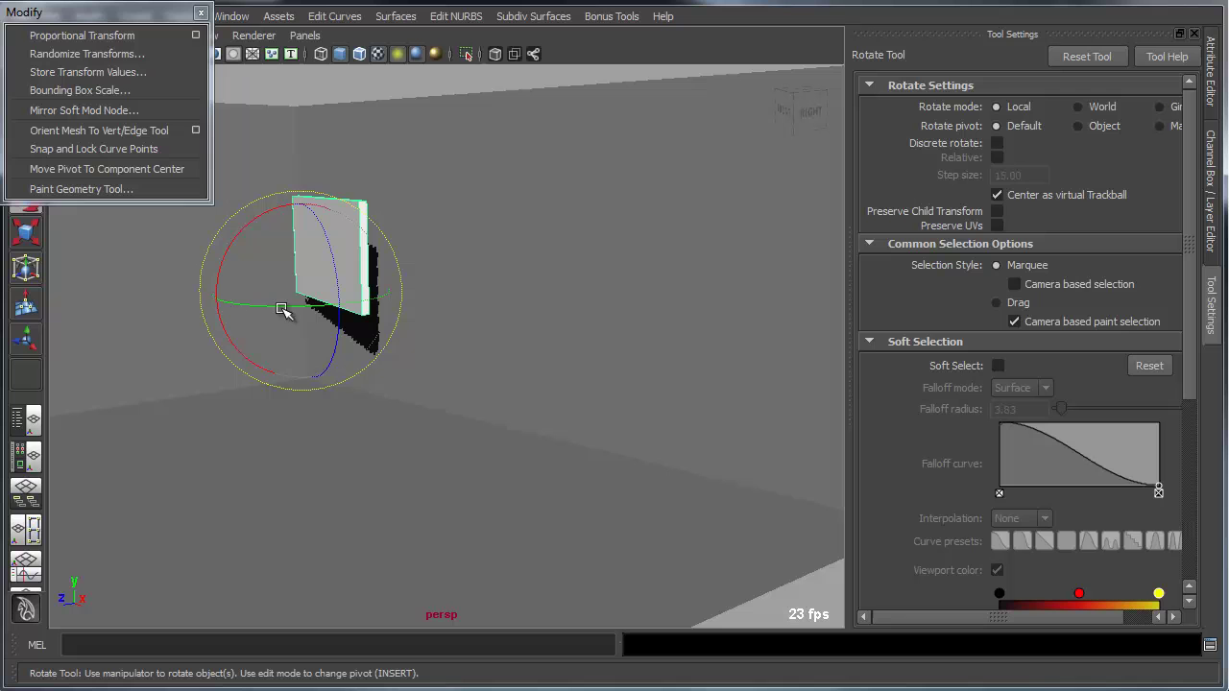
{"action": "key", "text": "y"}
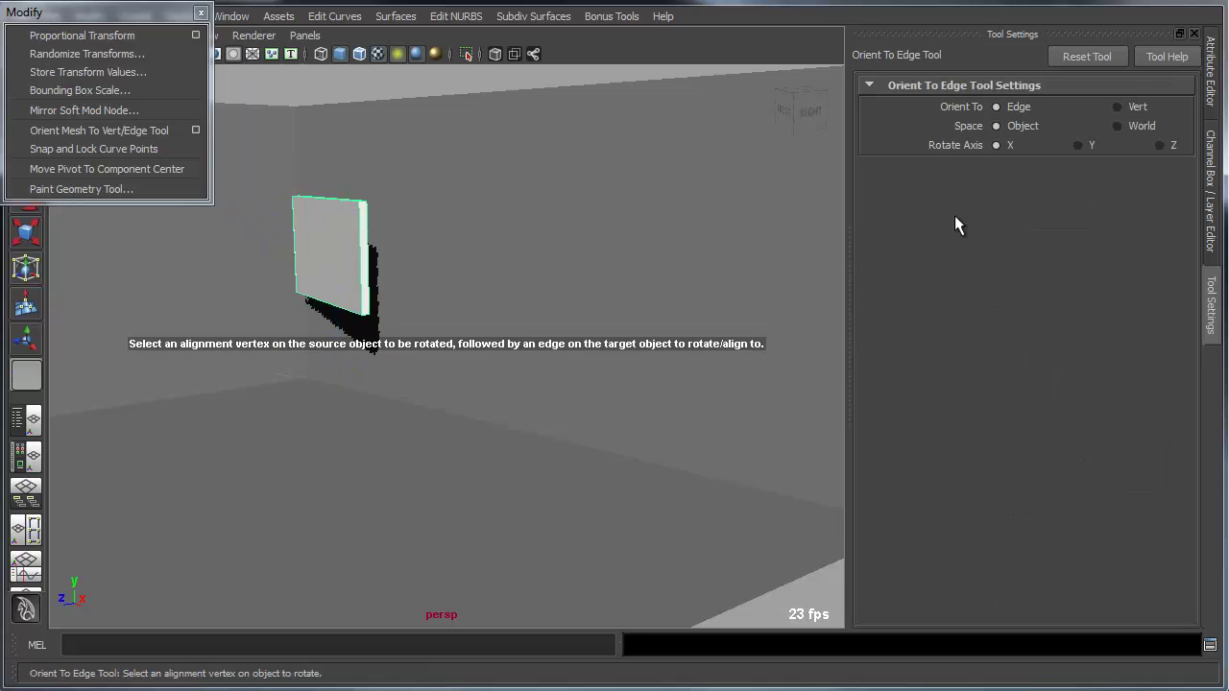
{"action": "left_click", "coordinate": [1131, 108]}
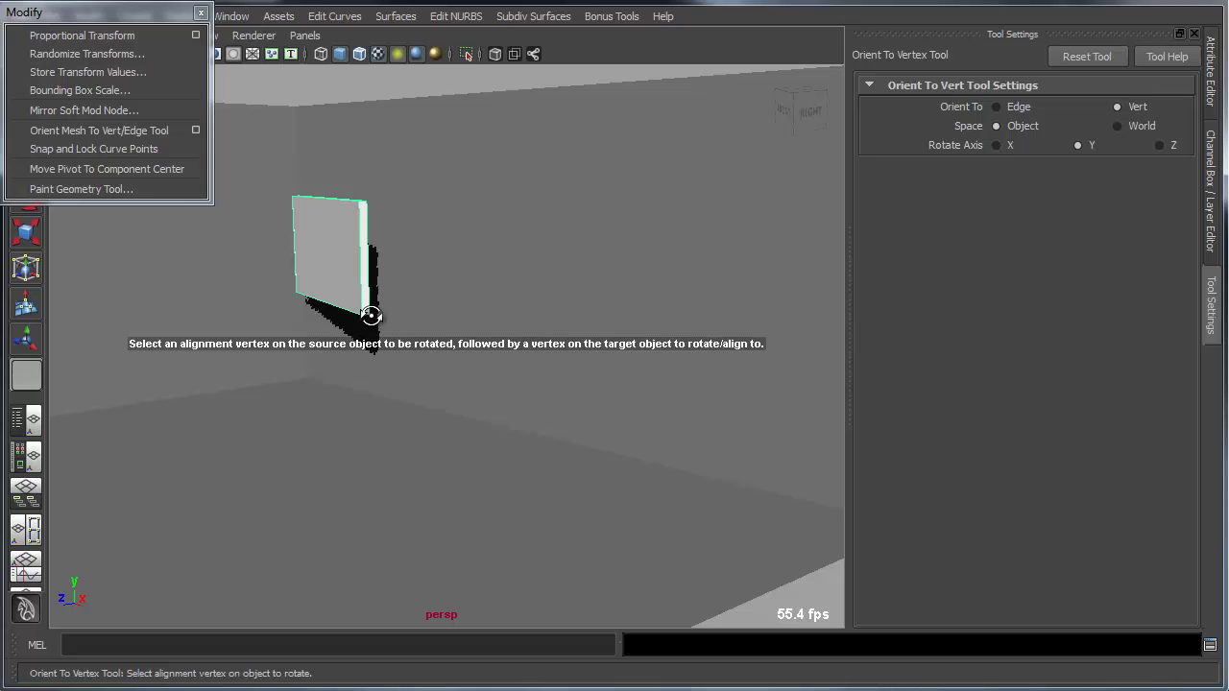
Step: Orient the panel's outer lower back vertex to the angled wall's lower outer corner vertex, freezing the panel's scale values
{"action": "right_click_drag", "start_coordinate": [282, 404], "coordinate": [540, 403], "text": "alt"}
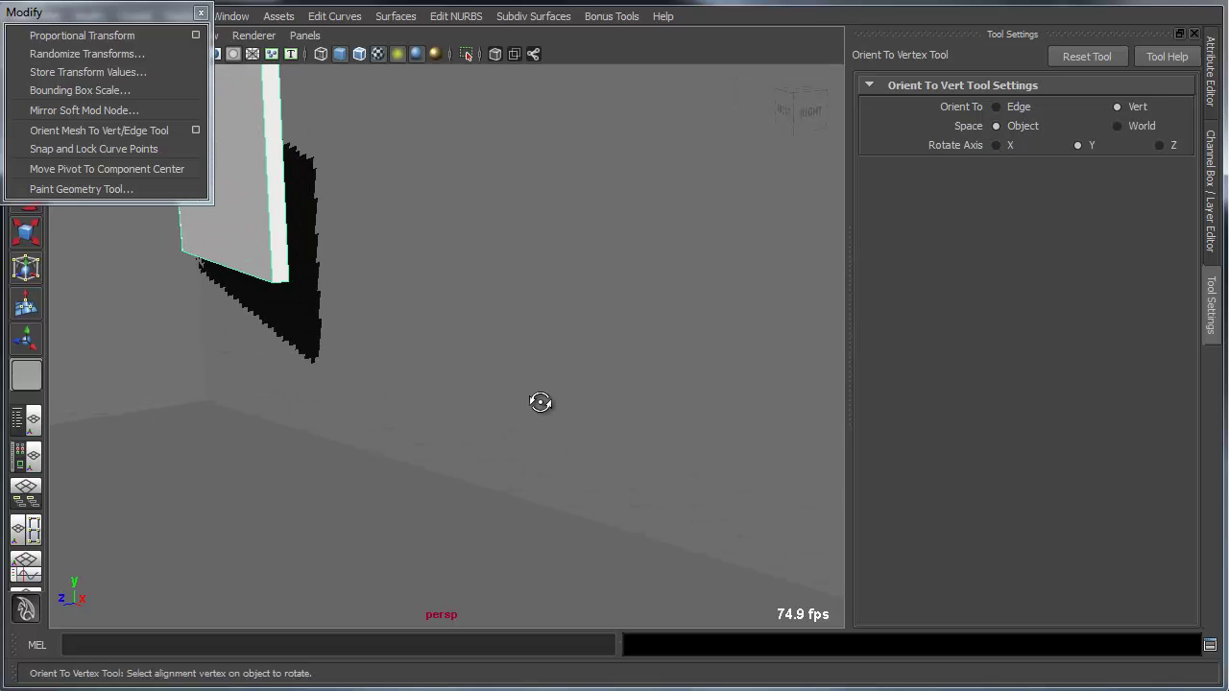
{"action": "left_click", "coordinate": [294, 280]}
{"action": "right_click_drag", "start_coordinate": [557, 527], "coordinate": [516, 431], "text": "alt"}
{"action": "middle_click_drag", "start_coordinate": [515, 431], "coordinate": [339, 419], "text": "alt"}
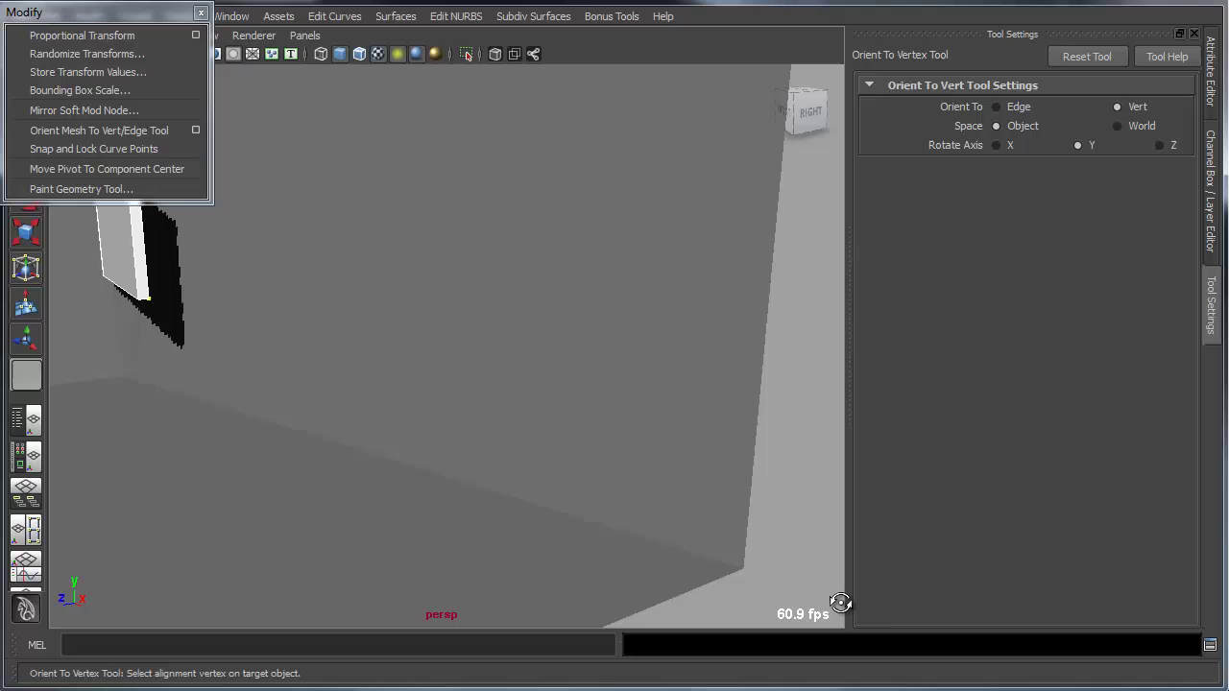
{"action": "left_click", "coordinate": [745, 567]}
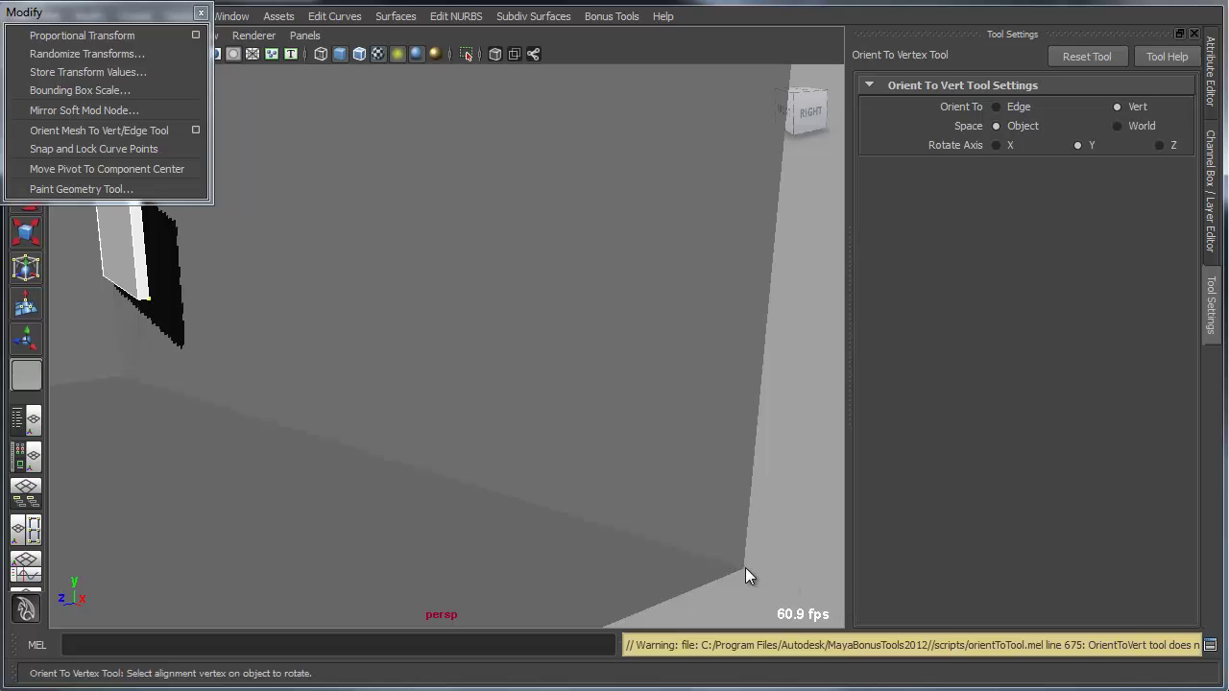
{"action": "left_click", "coordinate": [619, 447]}
Step: Slide the panel along the angled wall on its own X axis and adjust its height along Y
{"action": "left_click_drag", "start_coordinate": [375, 455], "coordinate": [548, 510], "text": "alt"}
{"action": "key", "text": "w"}
{"action": "left_click", "coordinate": [426, 384]}
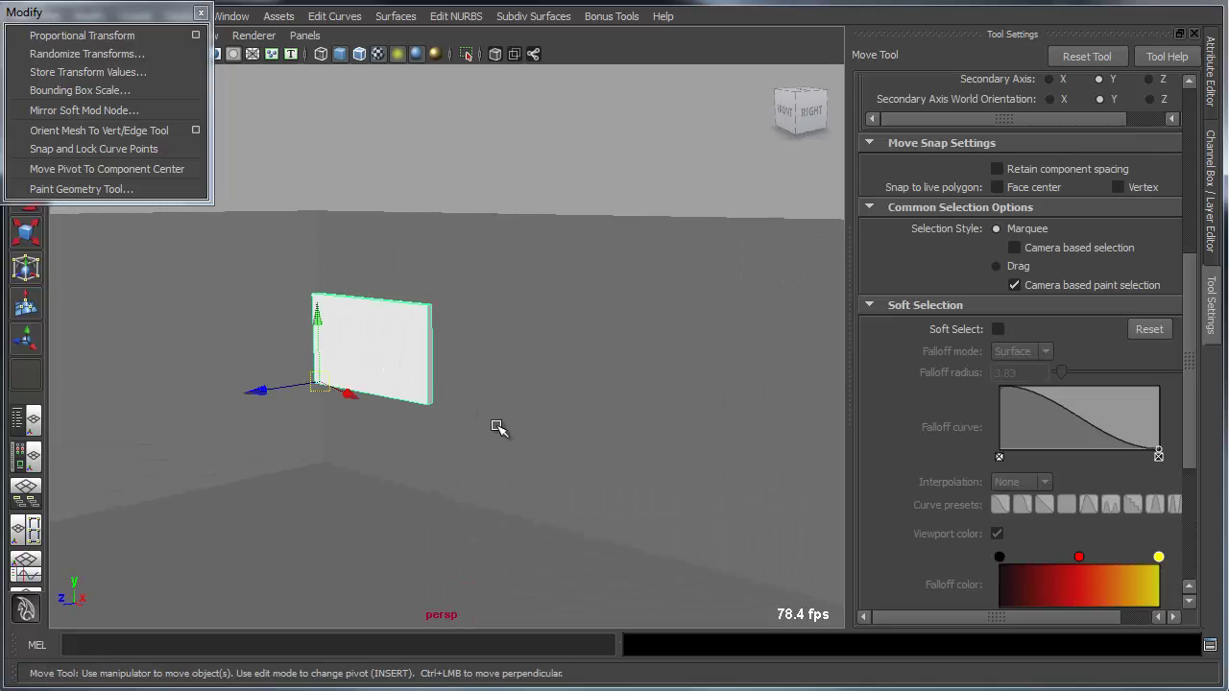
{"action": "left_click_drag", "start_coordinate": [502, 431], "coordinate": [493, 439], "text": "alt"}
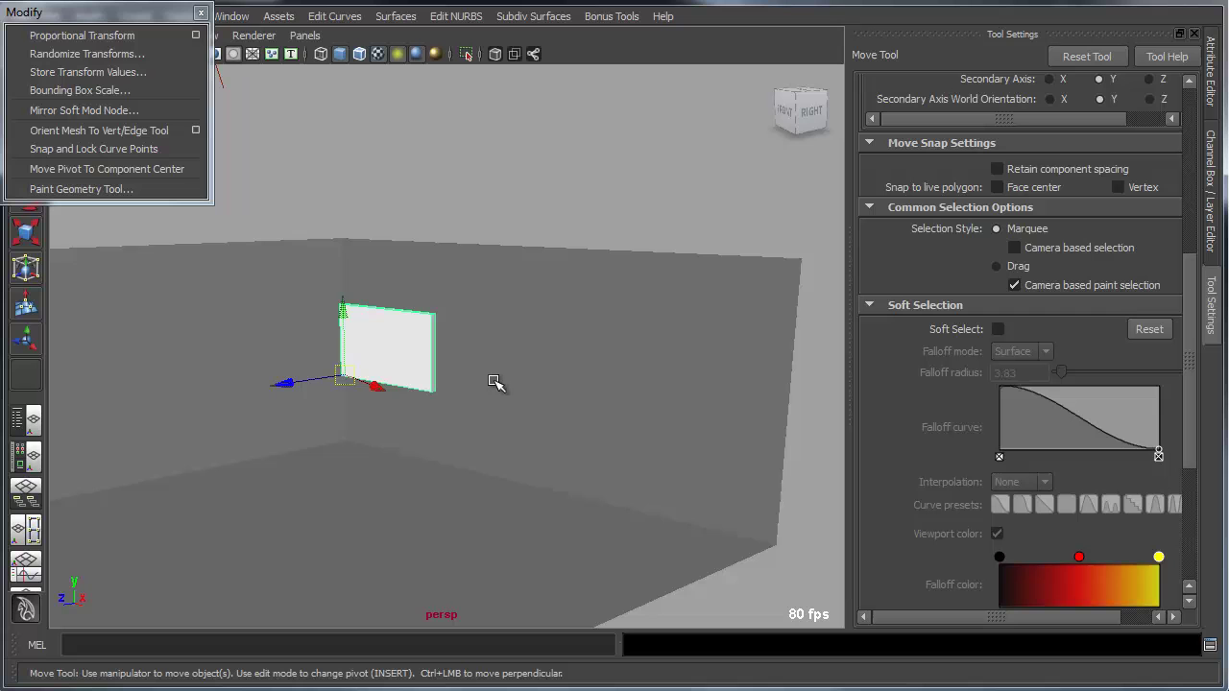
{"action": "left_click_drag", "start_coordinate": [446, 379], "coordinate": [510, 390]}
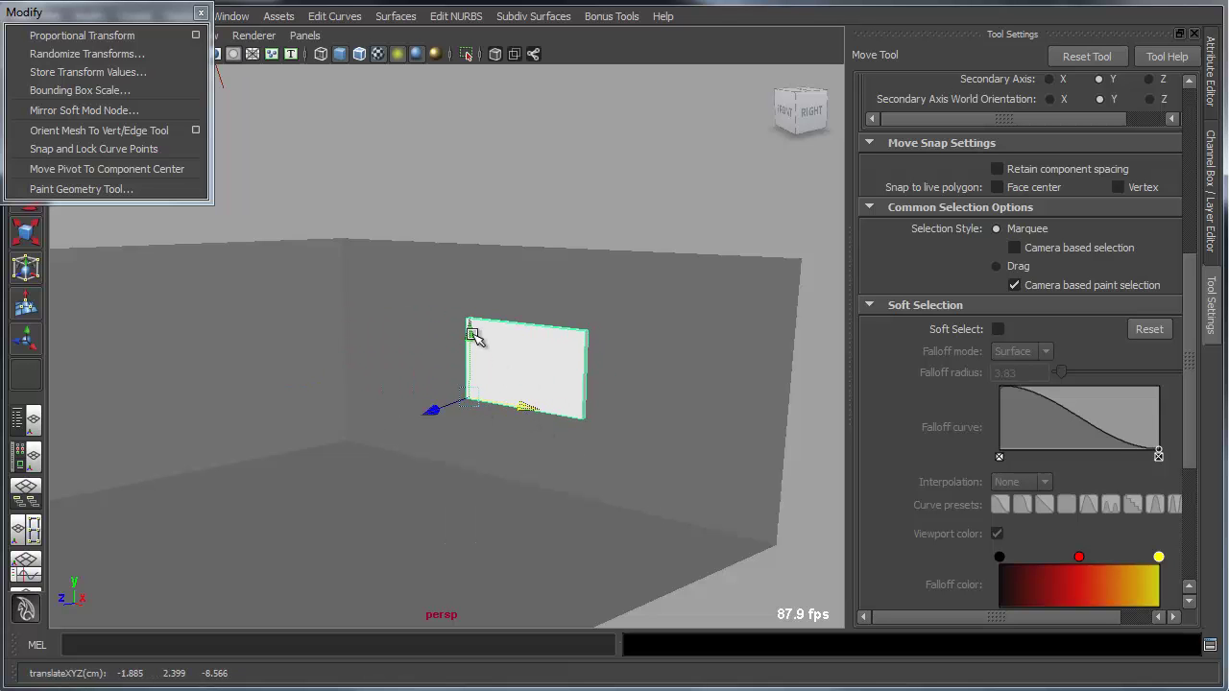
{"action": "mouse_move", "coordinate": [480, 336]}
{"action": "left_mouse_down"}
{"action": "mouse_move", "coordinate": [480, 352]}
{"action": "mouse_move", "coordinate": [502, 326]}
{"action": "left_mouse_up"}
{"action": "left_click_drag", "start_coordinate": [578, 476], "coordinate": [680, 463], "text": "alt"}
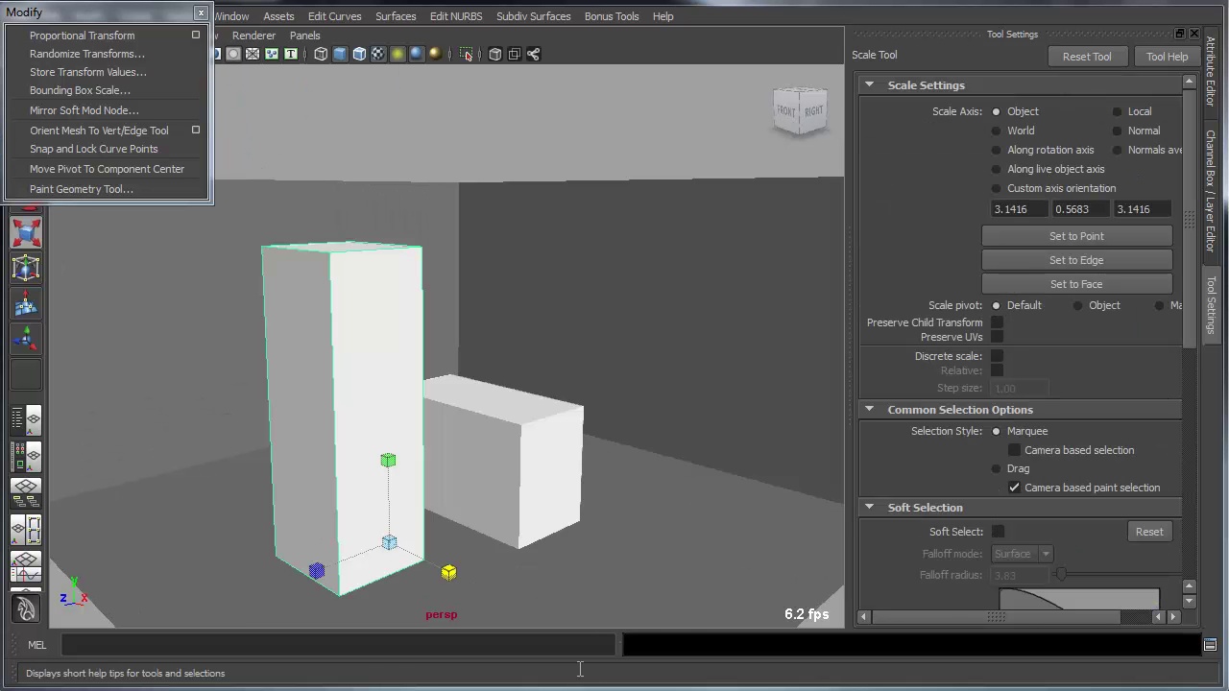
Step: Try to lean the tall block against the lower block by rotating it manually about X, and undo the rotation
{"action": "left_click_drag", "start_coordinate": [443, 534], "coordinate": [429, 482], "text": "alt"}
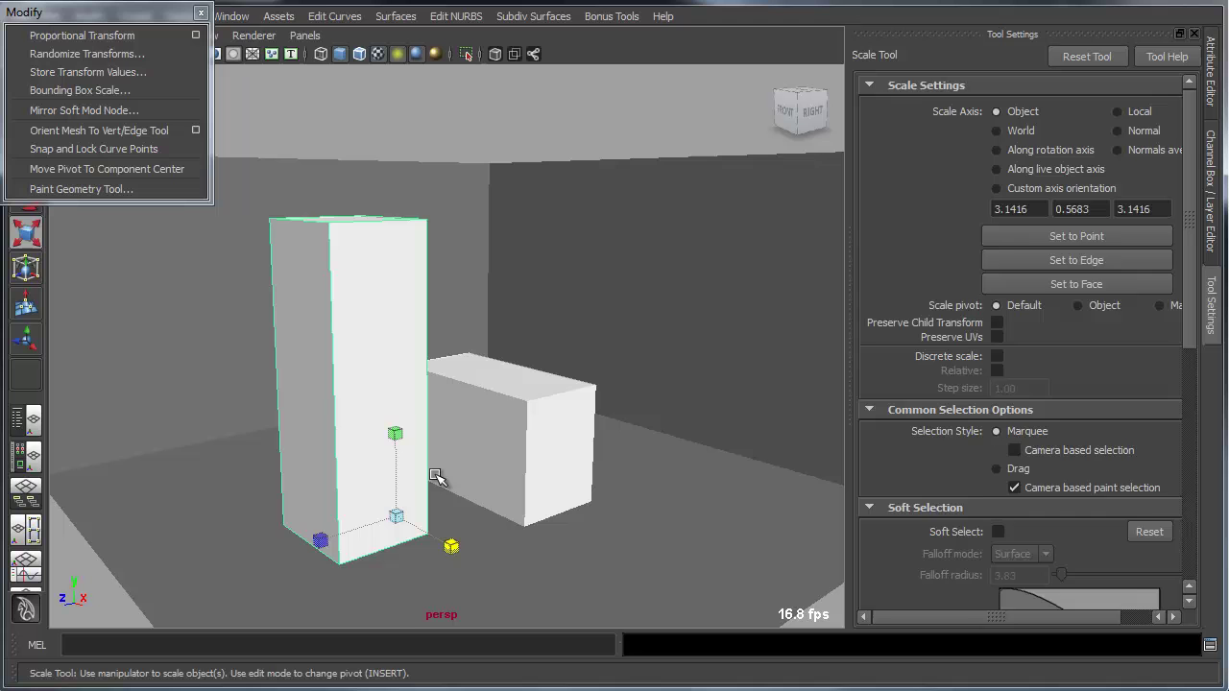
{"action": "key", "text": "e"}
{"action": "left_click_drag", "start_coordinate": [375, 452], "coordinate": [419, 442]}
{"action": "middle_click_drag", "start_coordinate": [420, 441], "coordinate": [378, 479], "text": "alt"}
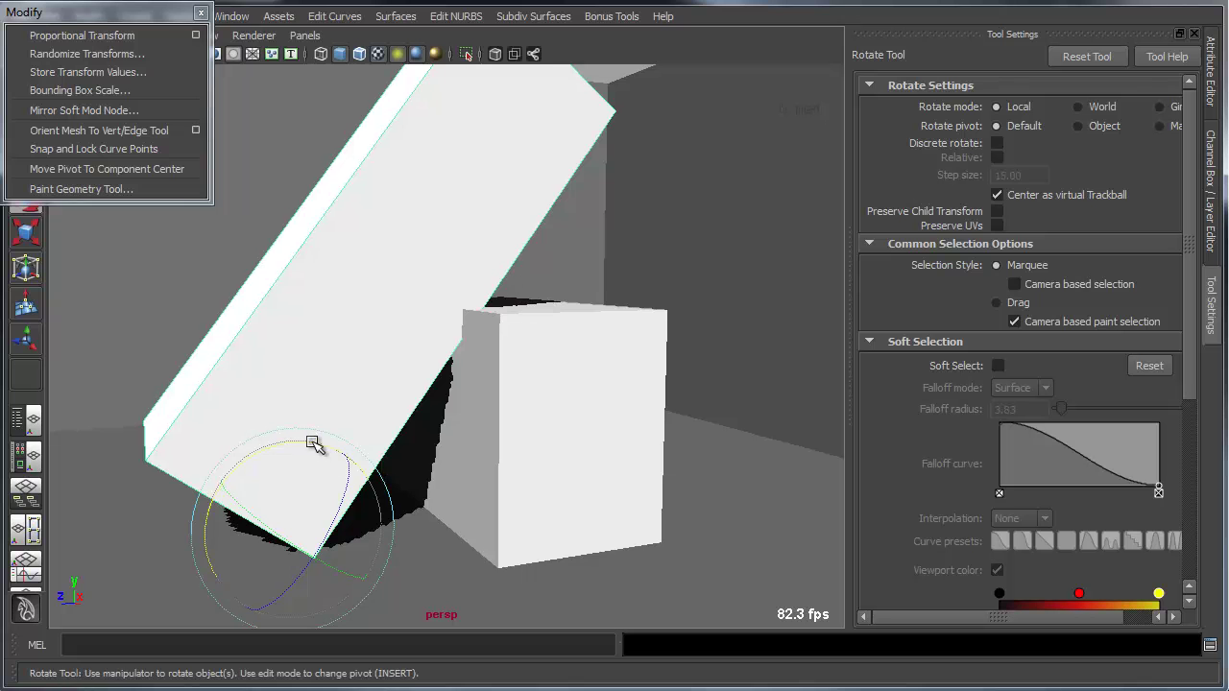
{"action": "left_click_drag", "start_coordinate": [313, 444], "coordinate": [262, 463]}
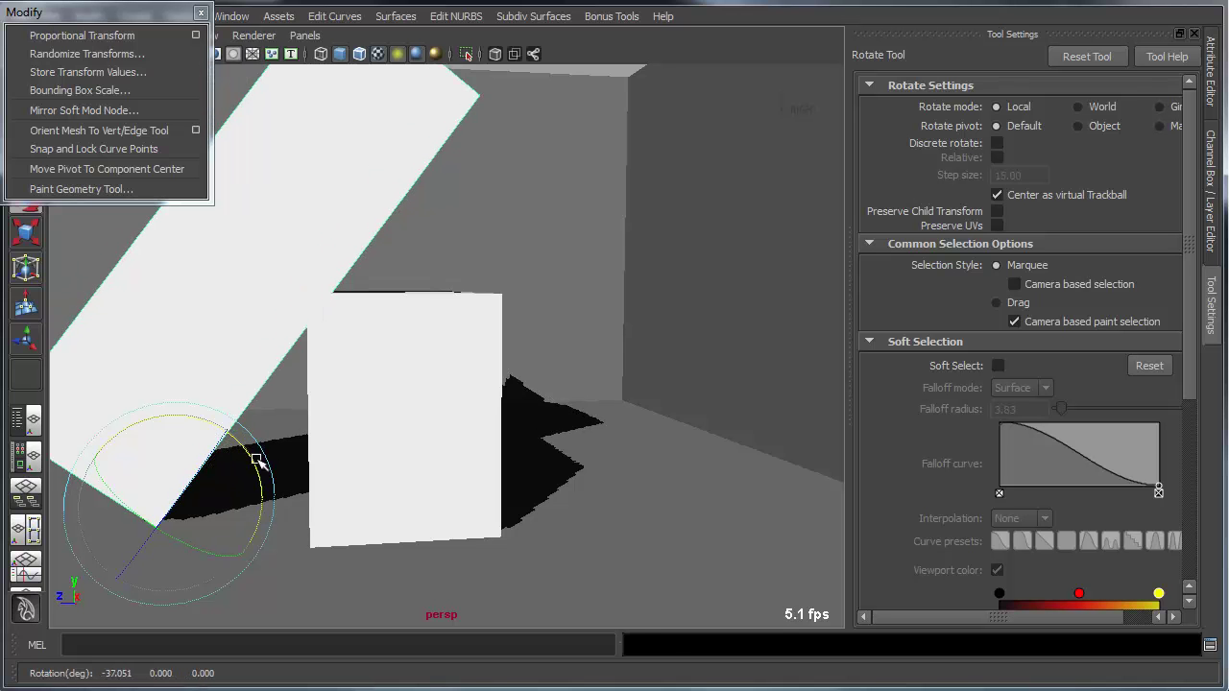
{"action": "key", "text": "ctrl+z"}
{"action": "key", "text": "ctrl+z"}
{"action": "key", "text": "ctrl+z"}
Step: Activate the Orient Mesh To Vert/Edge Tool for the tall block, with Orient To set to Vert and Rotate Axis X
{"action": "mouse_move", "coordinate": [406, 515]}
{"action": "left_mouse_down", "text": "alt"}
{"action": "mouse_move", "coordinate": [340, 502]}
{"action": "mouse_move", "coordinate": [401, 503]}
{"action": "left_mouse_up", "text": "alt"}
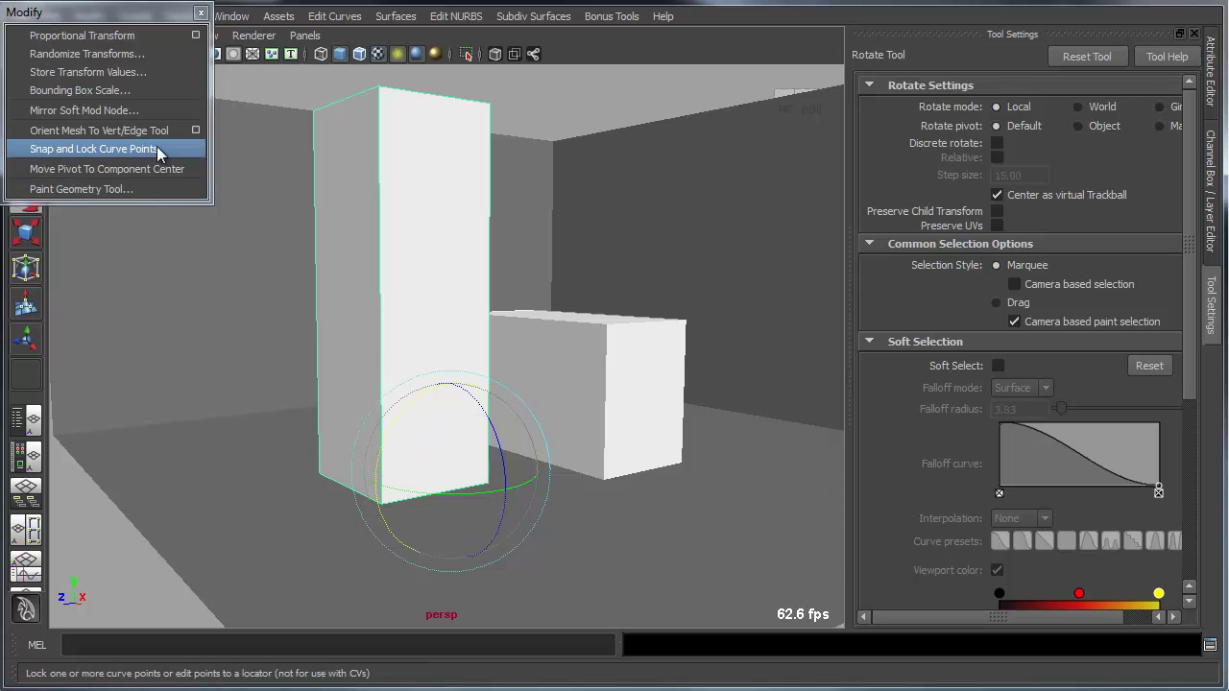
{"action": "left_click", "coordinate": [197, 131]}
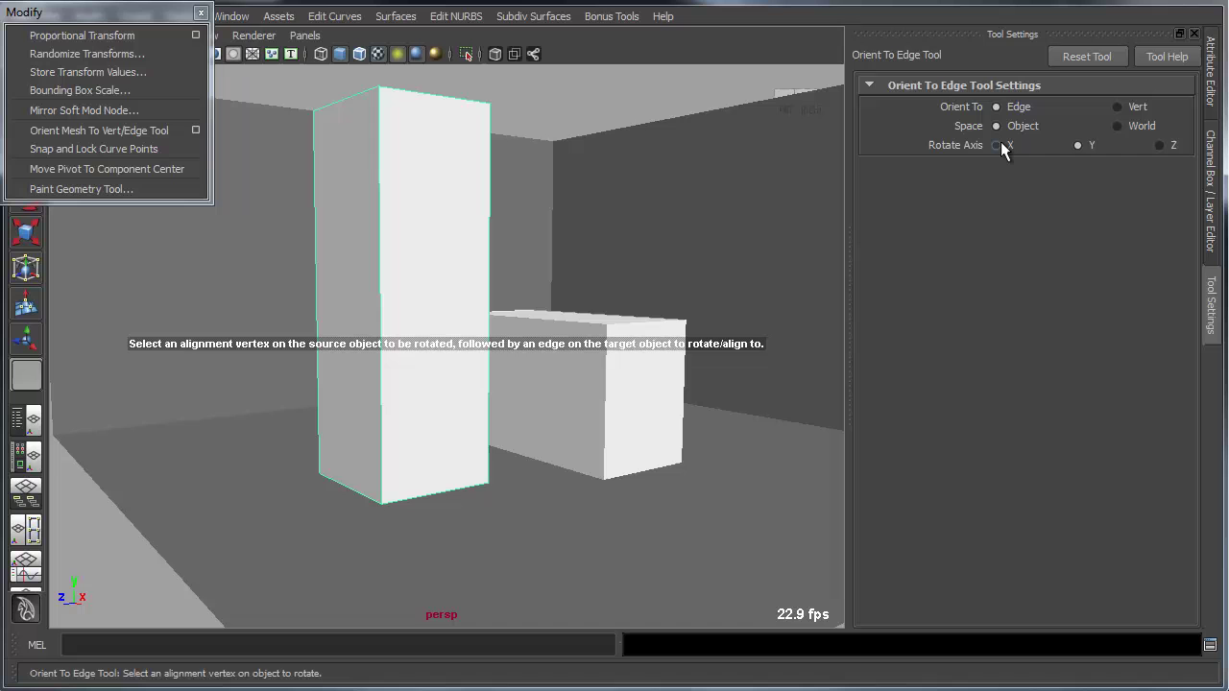
{"action": "left_click", "coordinate": [998, 145]}
{"action": "left_click_drag", "start_coordinate": [581, 282], "coordinate": [300, 220], "text": "alt"}
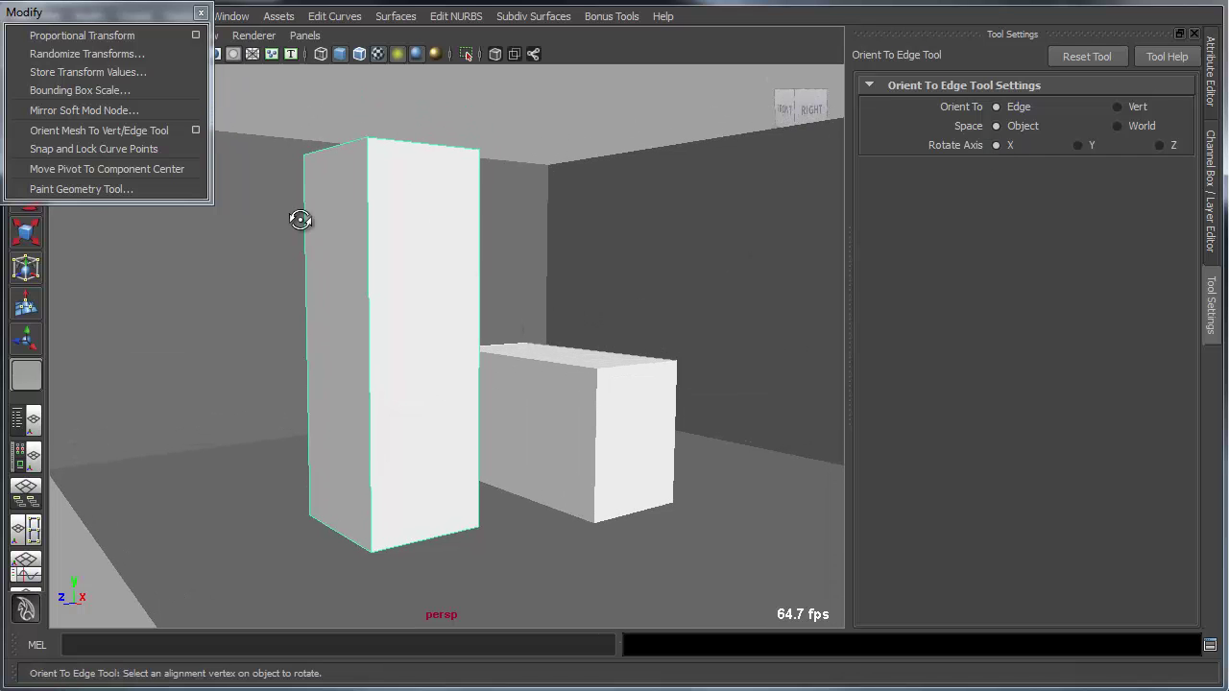
{"action": "left_click_drag", "start_coordinate": [628, 358], "coordinate": [611, 358], "text": "alt"}
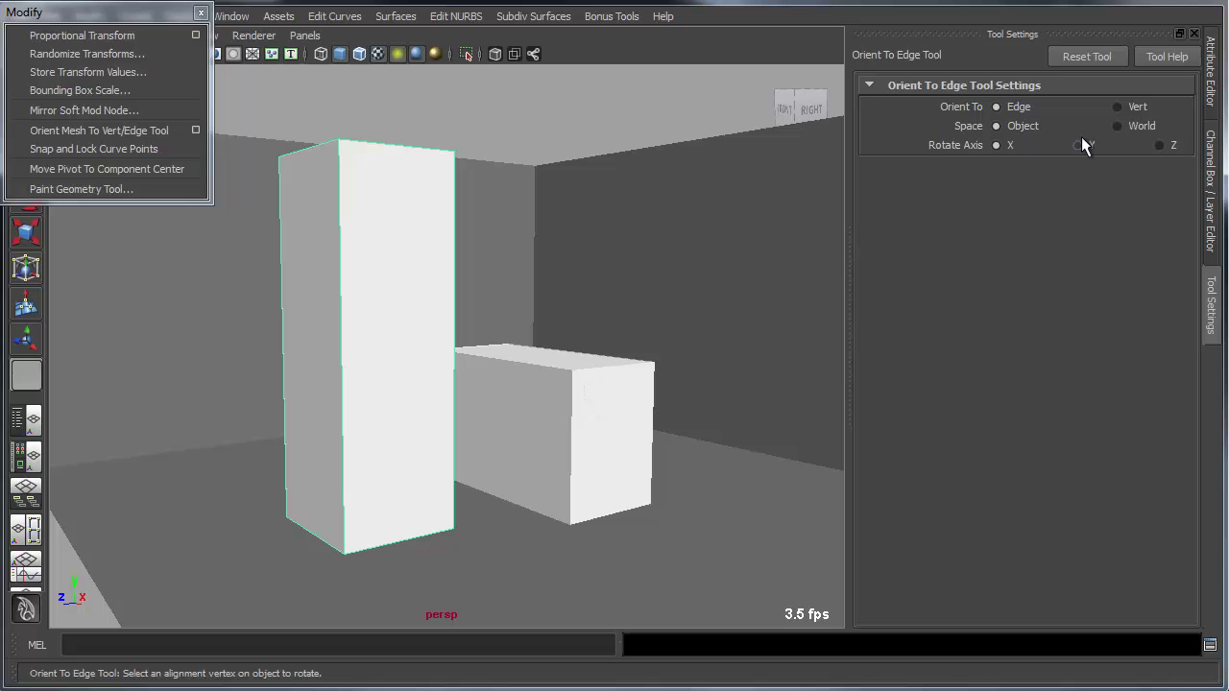
{"action": "left_click", "coordinate": [1128, 109]}
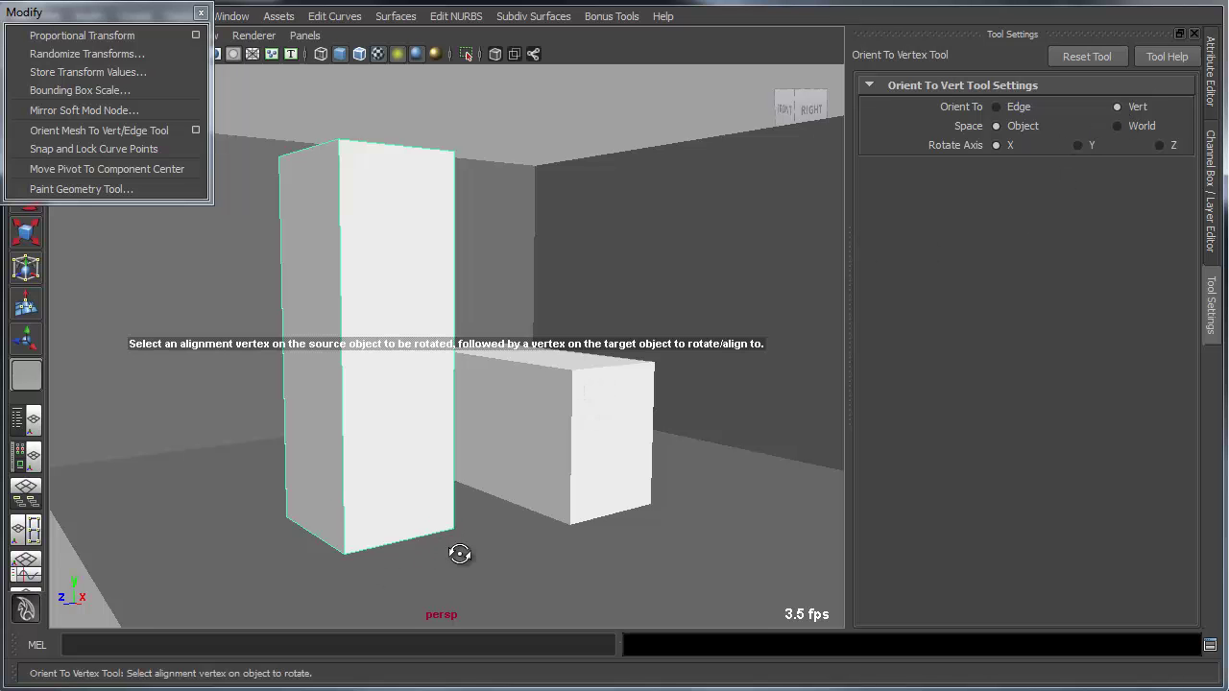
Step: Orient the tall block's top front vertex nearest the lower block to that block's near top corner vertex, freezing scale values
{"action": "left_click", "coordinate": [455, 150]}
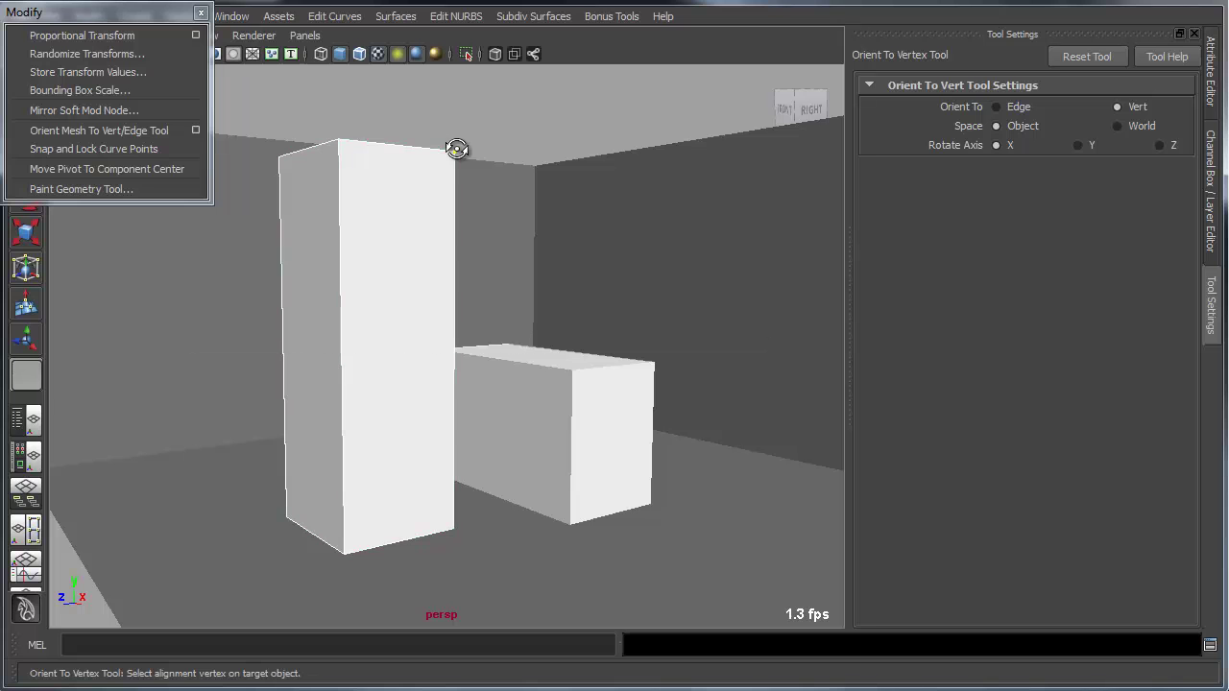
{"action": "left_click", "coordinate": [574, 369]}
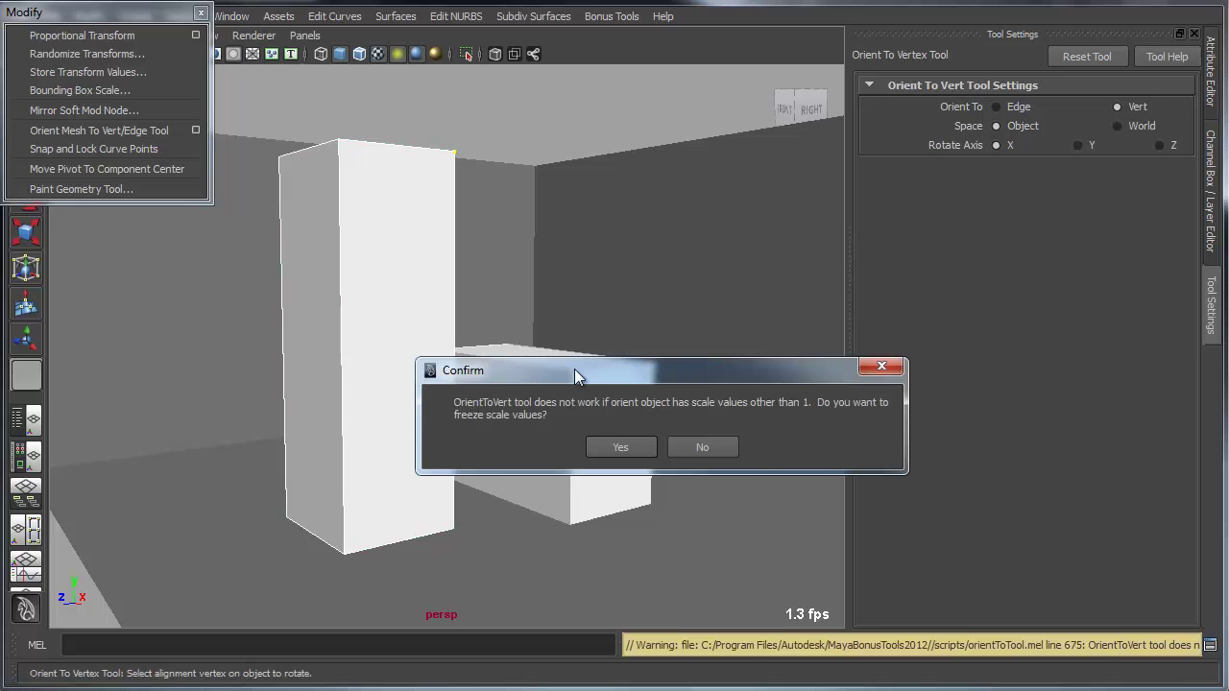
{"action": "left_click", "coordinate": [610, 444]}
{"action": "left_click_drag", "start_coordinate": [610, 444], "coordinate": [547, 536], "text": "alt"}
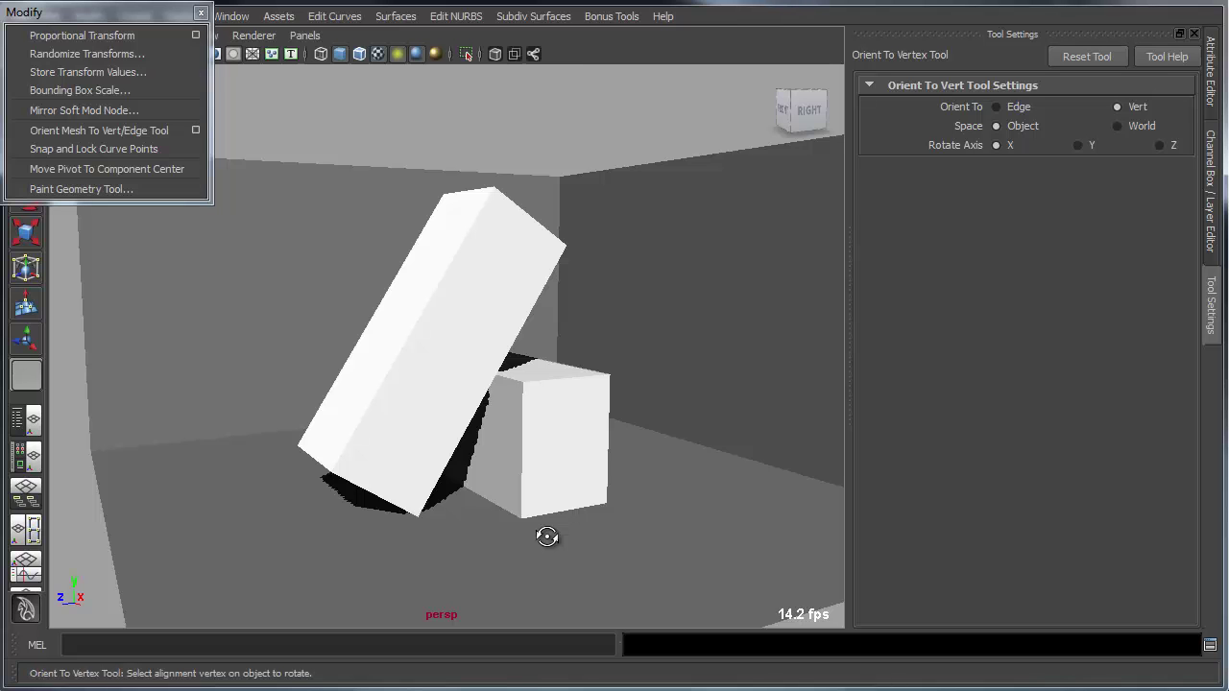